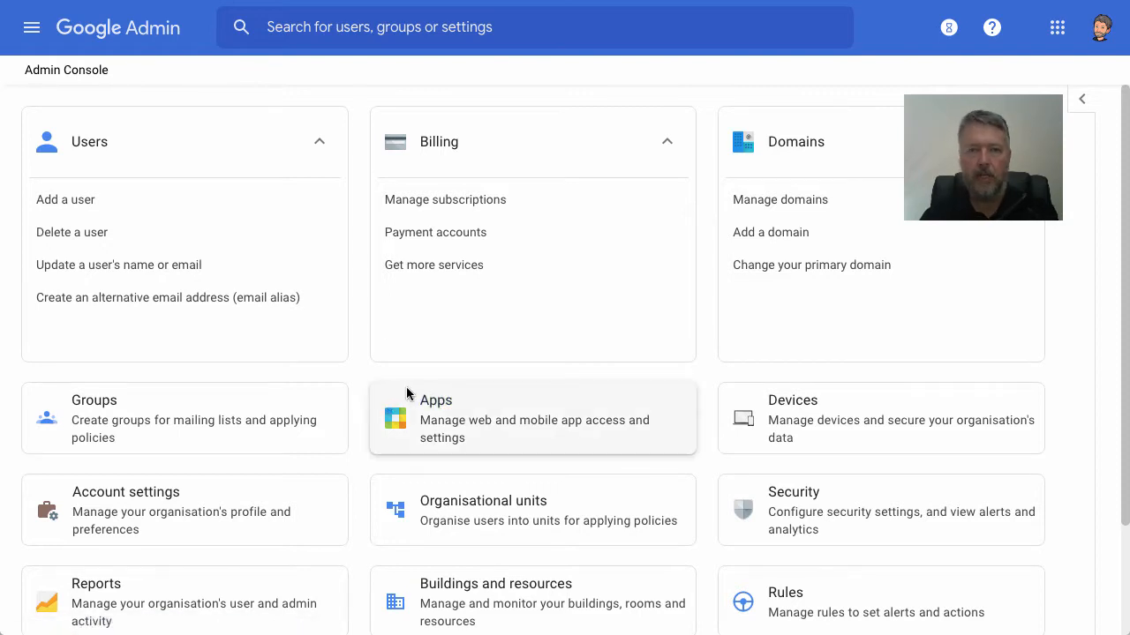
- Open the list of admin roles from the Admin console home page
scroll(405, 388, down, 2)
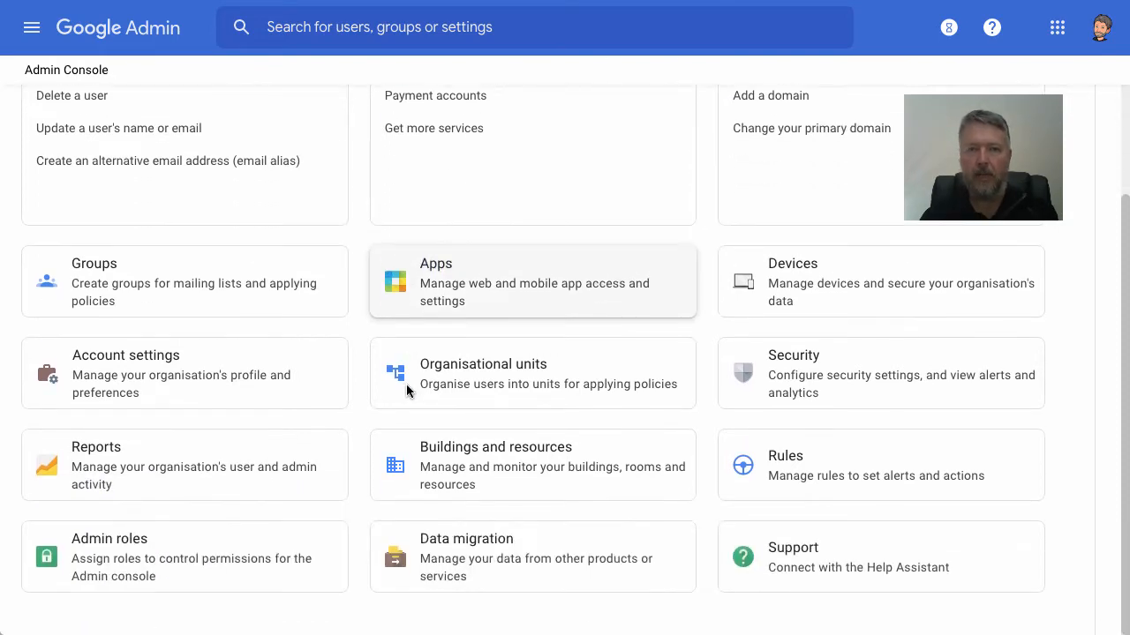
click(113, 551)
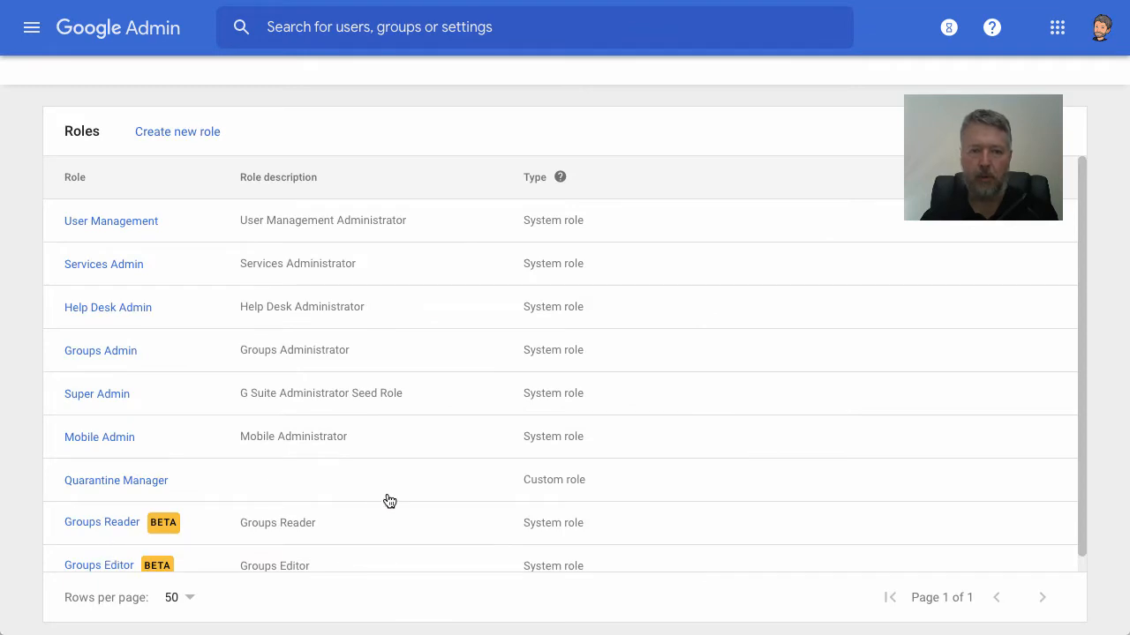
mouse_move(391, 502)
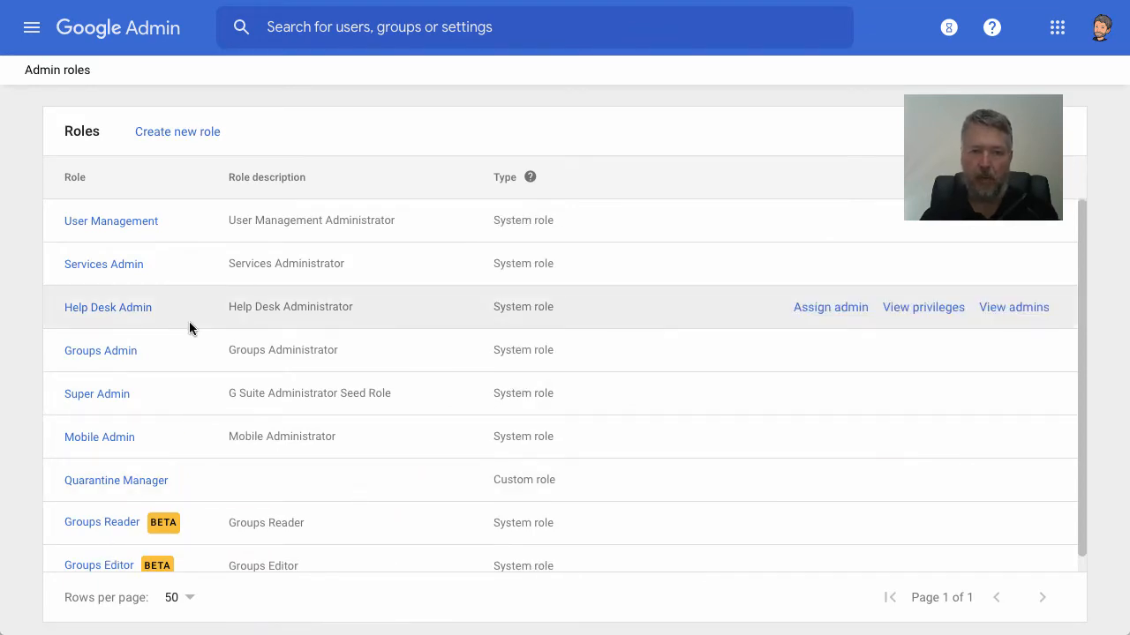
- Start a new role named "Password Reset" with the description "Role to reset passwords" and proceed to its privileges
click(176, 134)
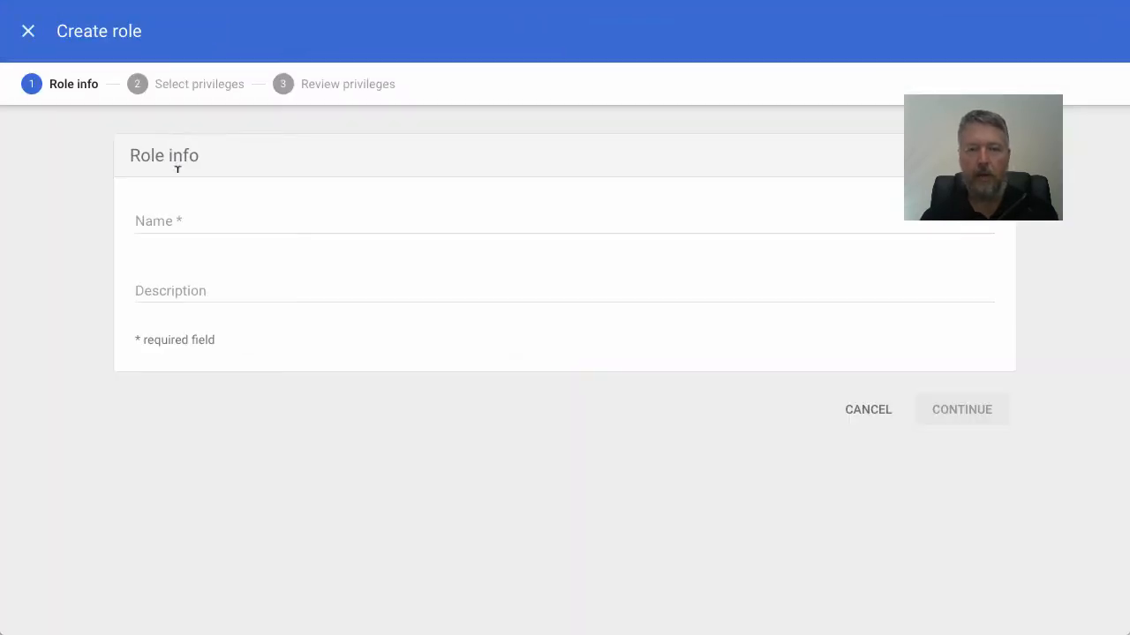
click(176, 219)
text(Passwo)
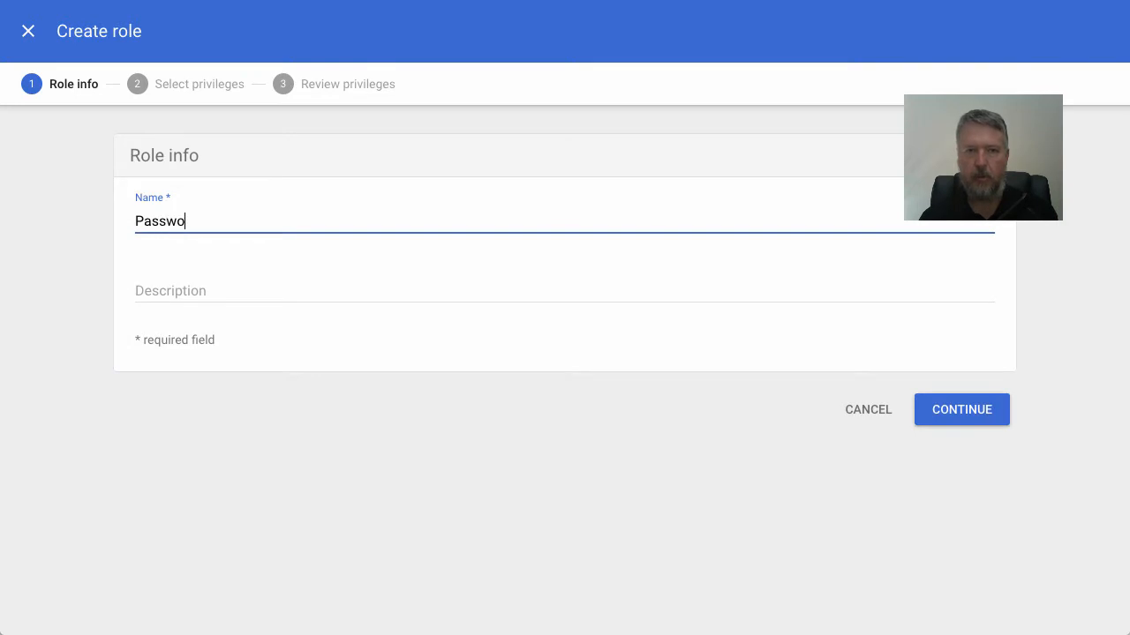
text(rd Reset)
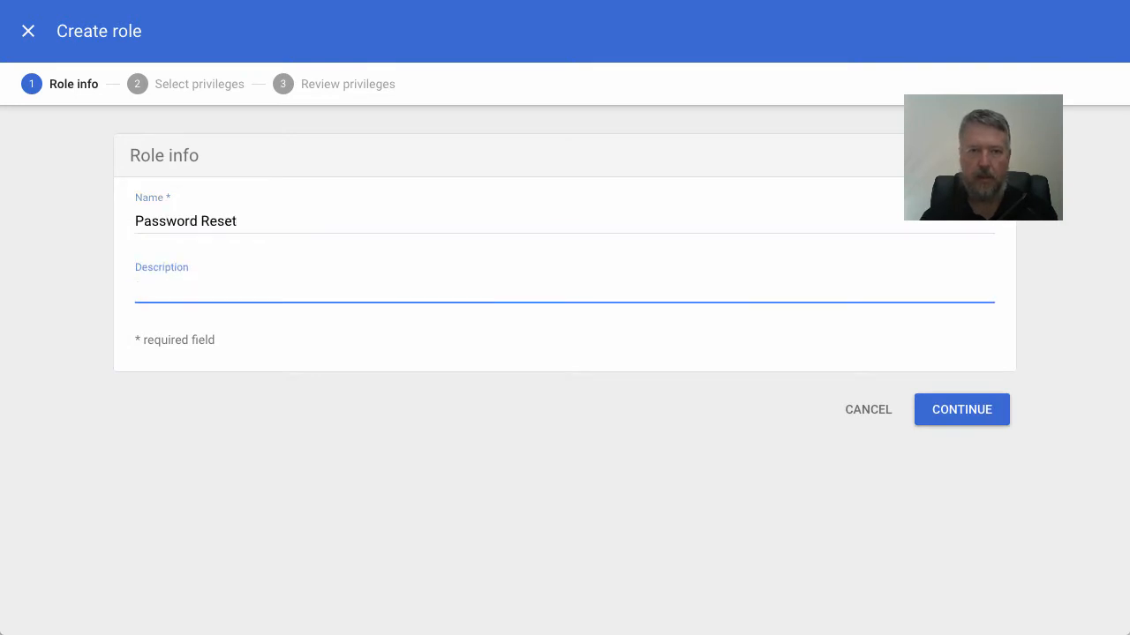
text(A)
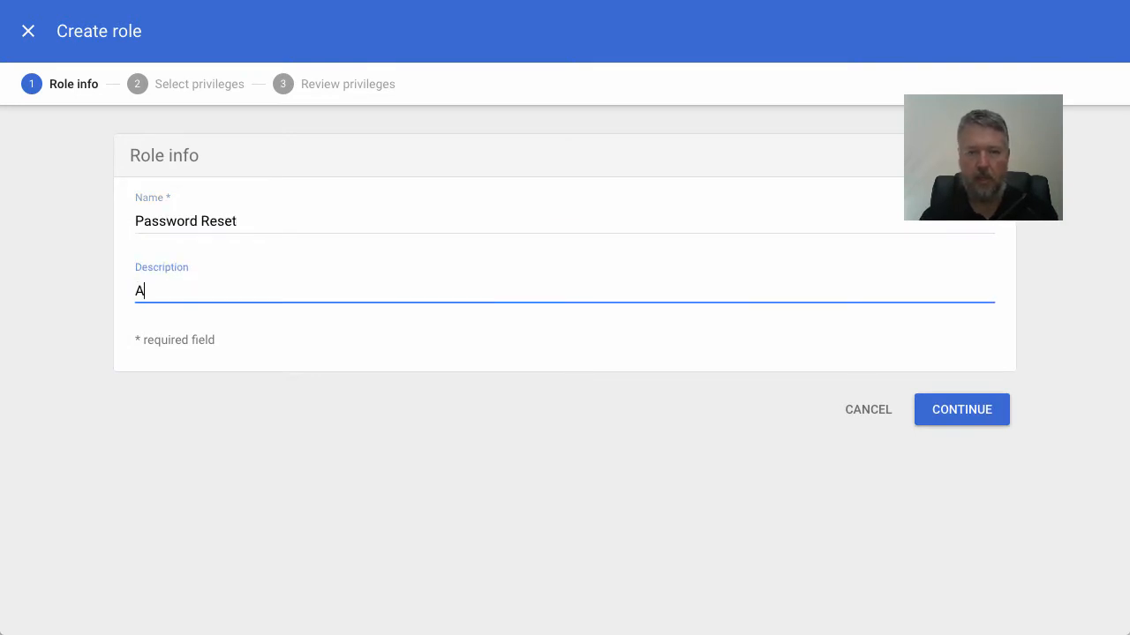
key(BackSpace)
text(Role to reset pa)
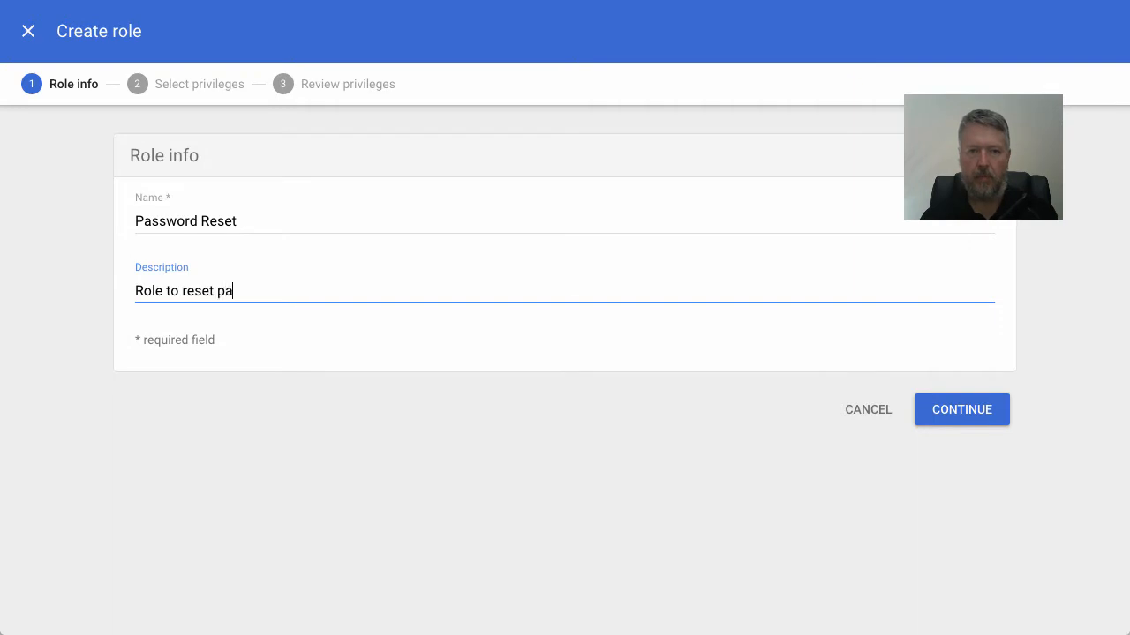
text(sswords)
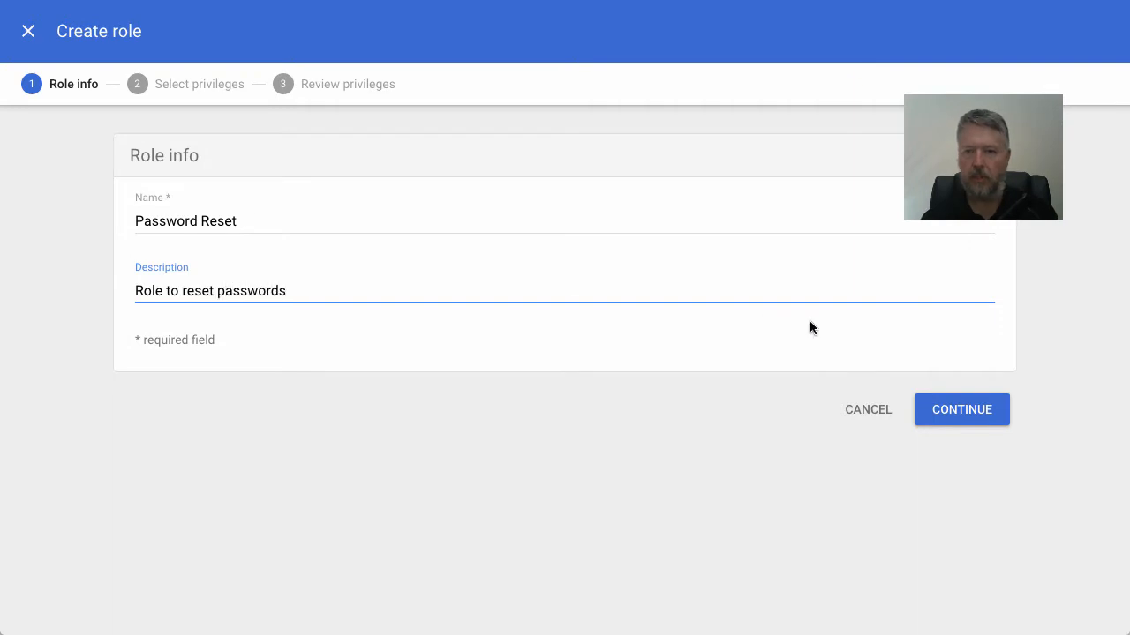
click(953, 409)
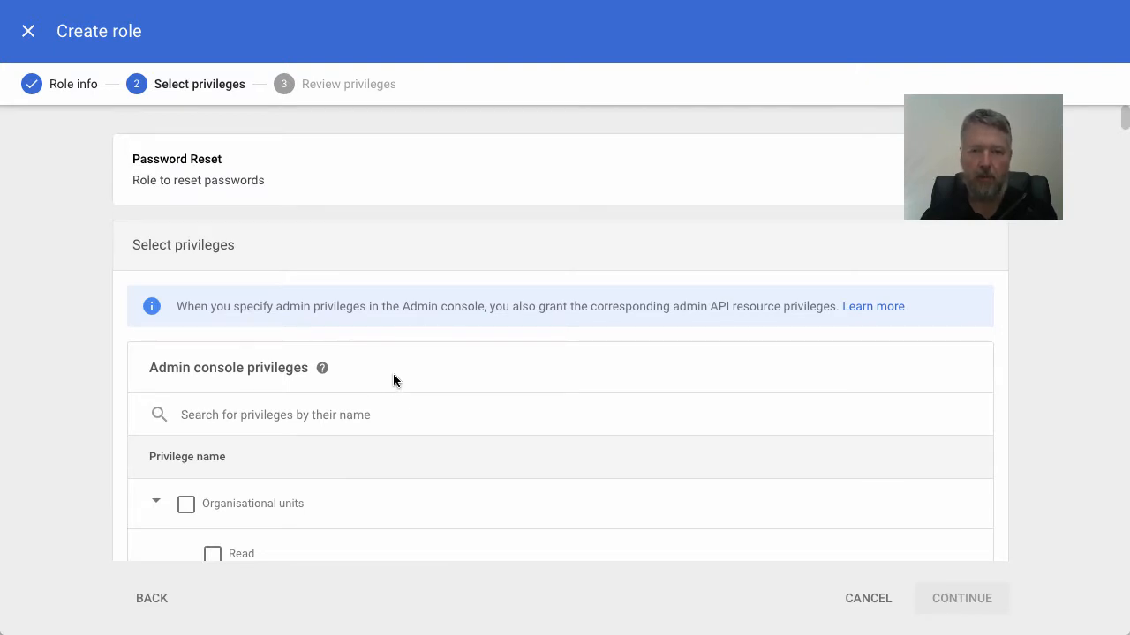
- Grant the new role the Reset Password privilege under Users > Update and create the role
scroll(388, 377, down, 10)
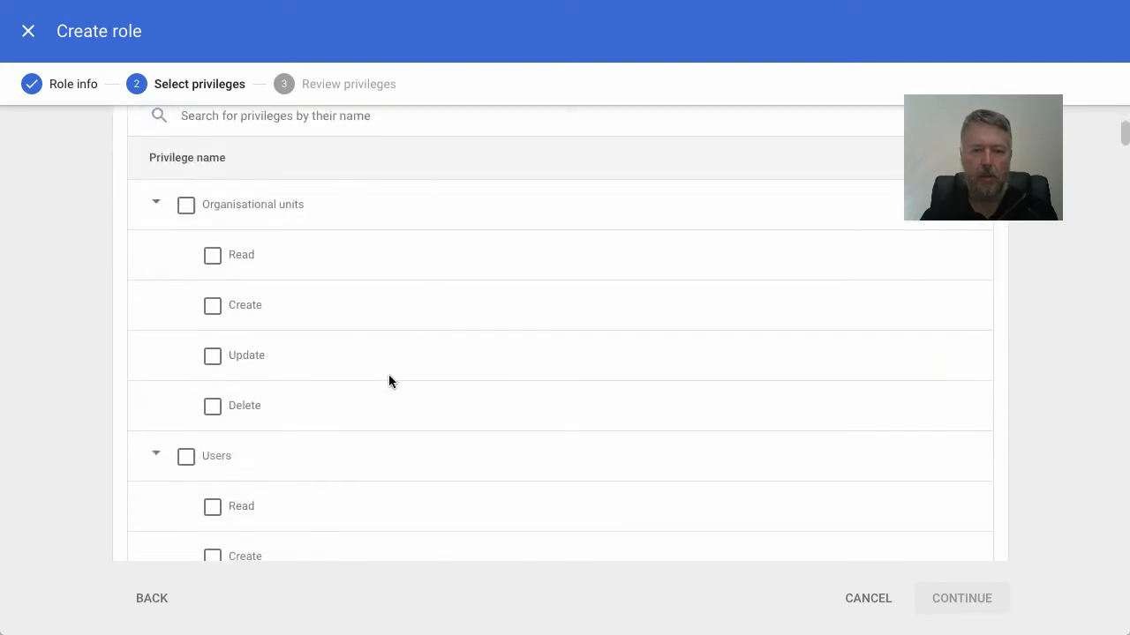
scroll(389, 381, down, 15)
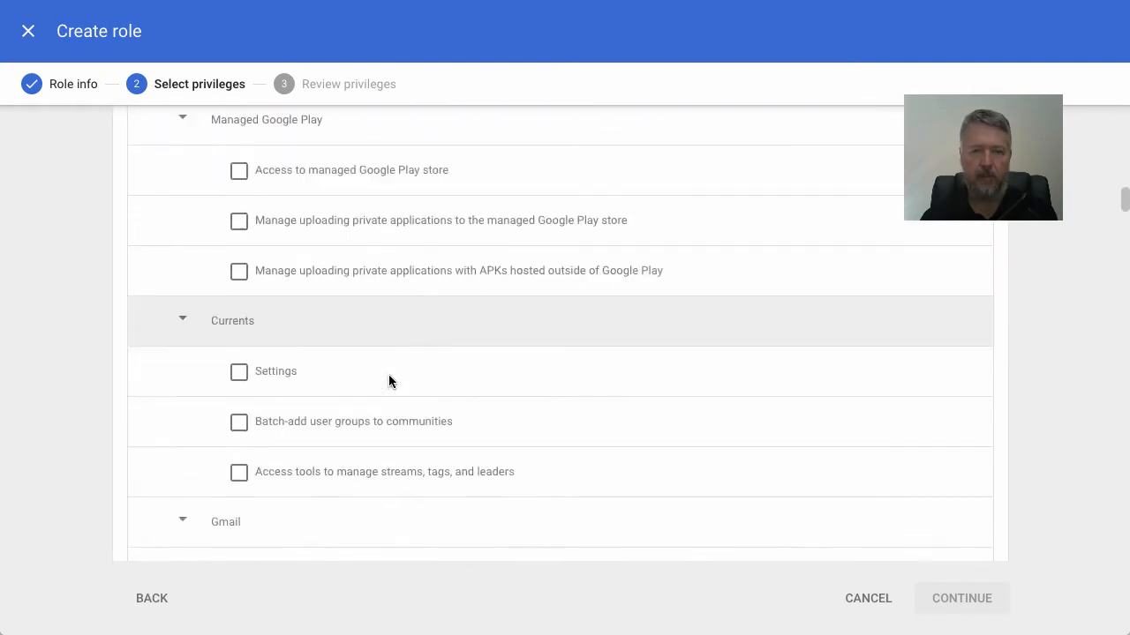
scroll(388, 381, up, 20)
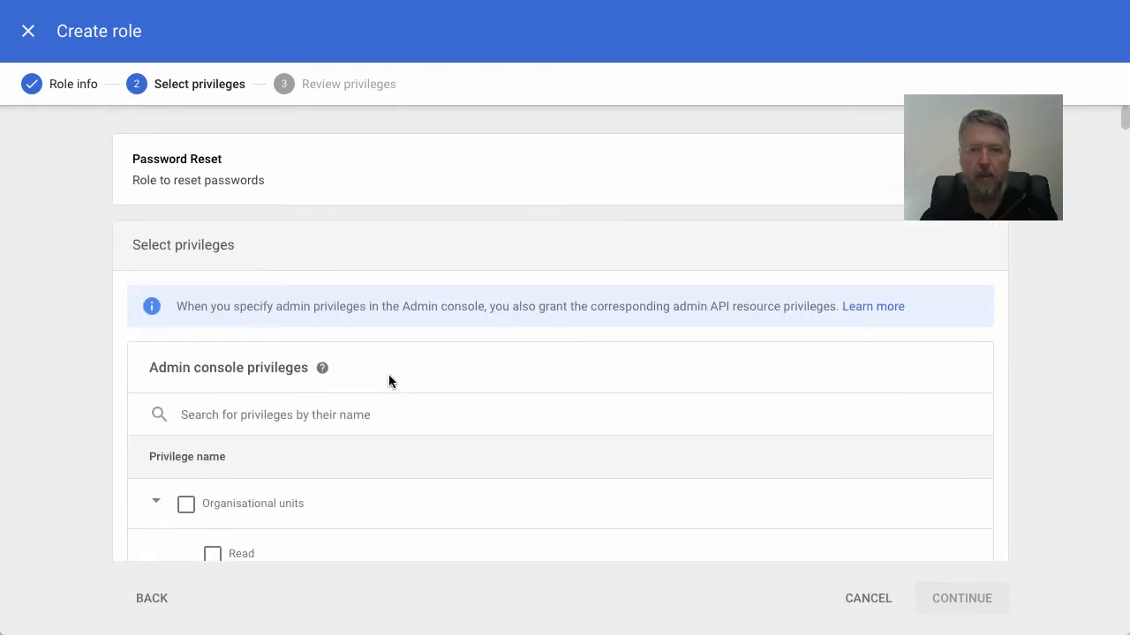
scroll(389, 381, down, 4)
scroll(389, 377, down, 3)
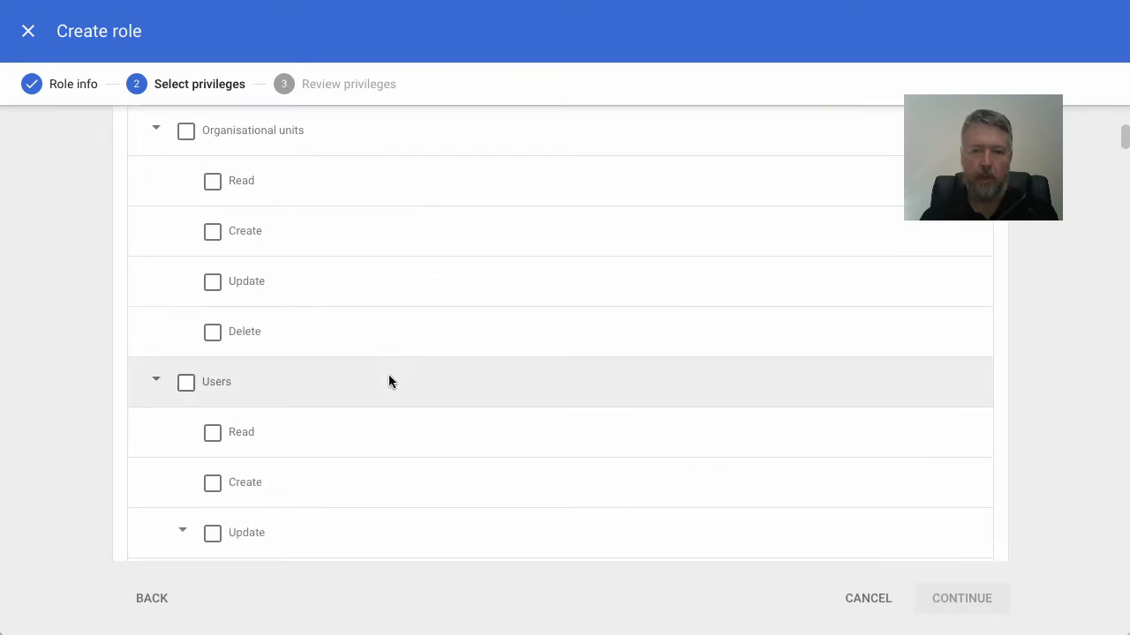
scroll(389, 374, down, 1)
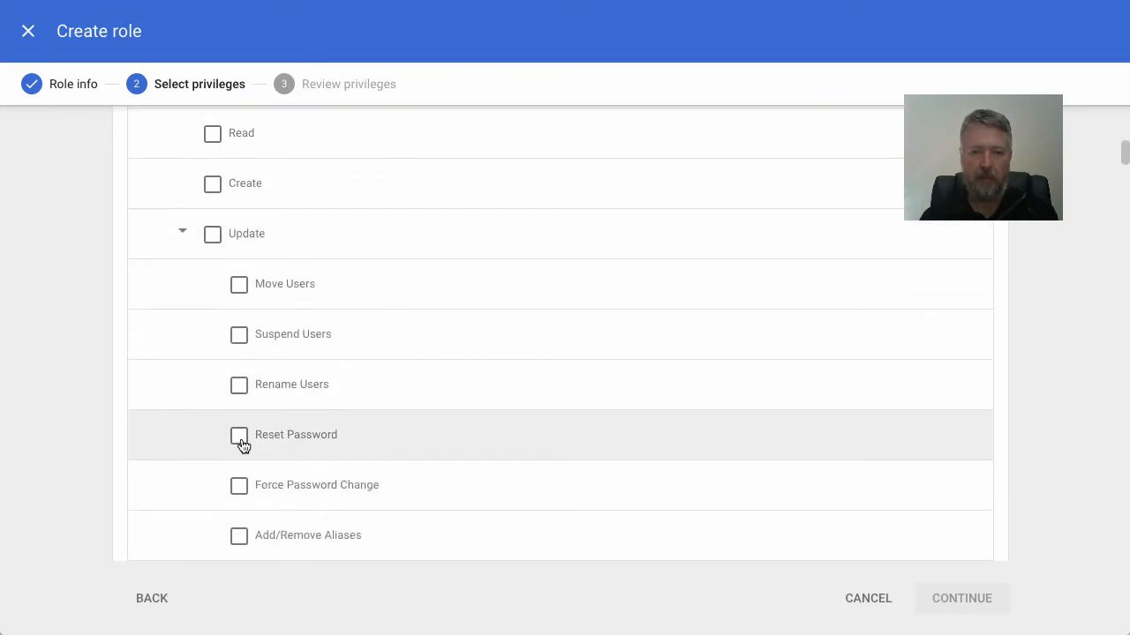
click(239, 437)
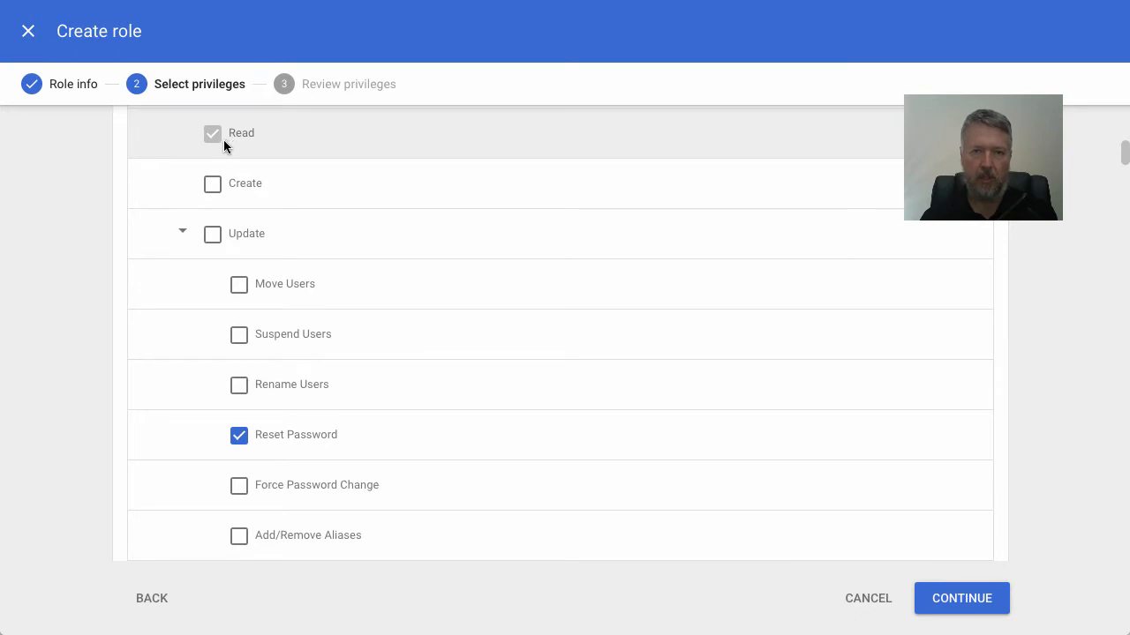
scroll(223, 140, up, 1)
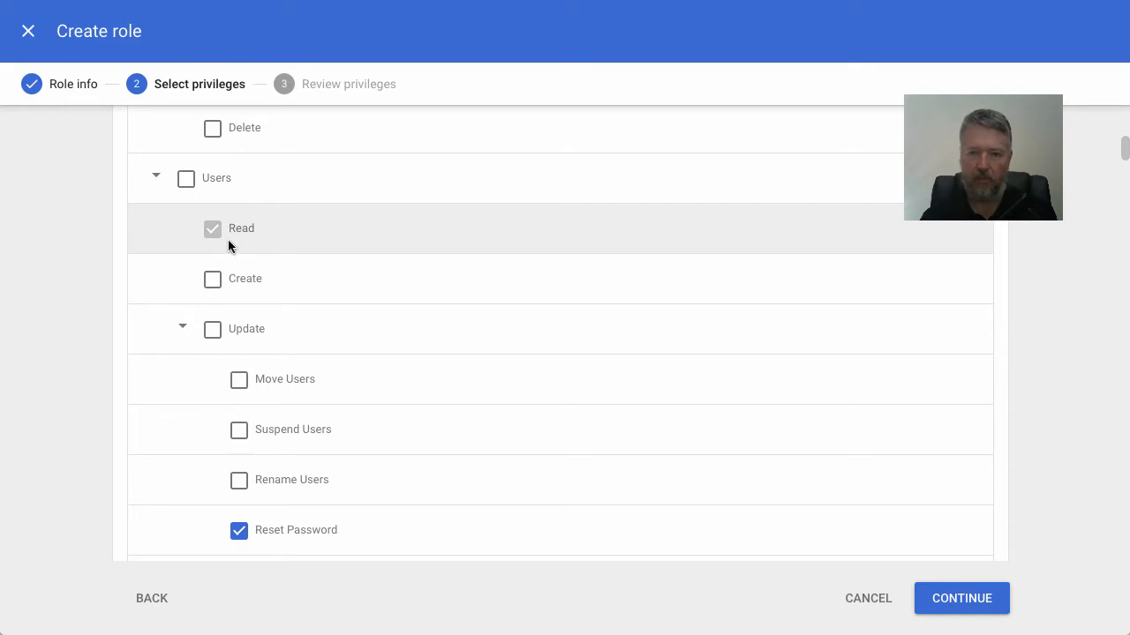
click(953, 604)
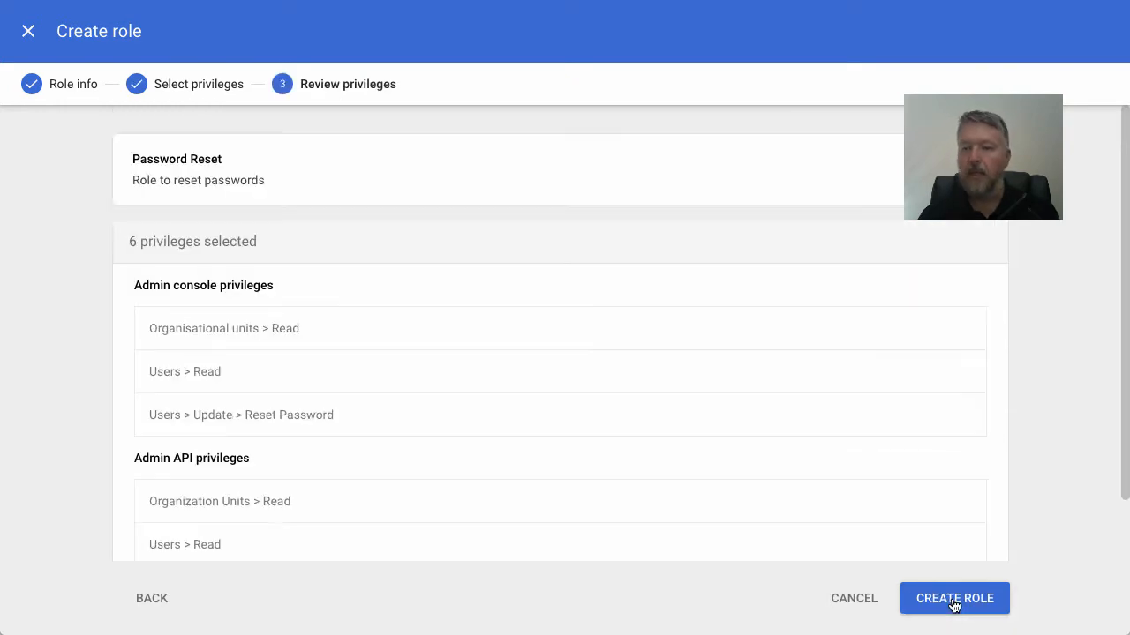
click(953, 603)
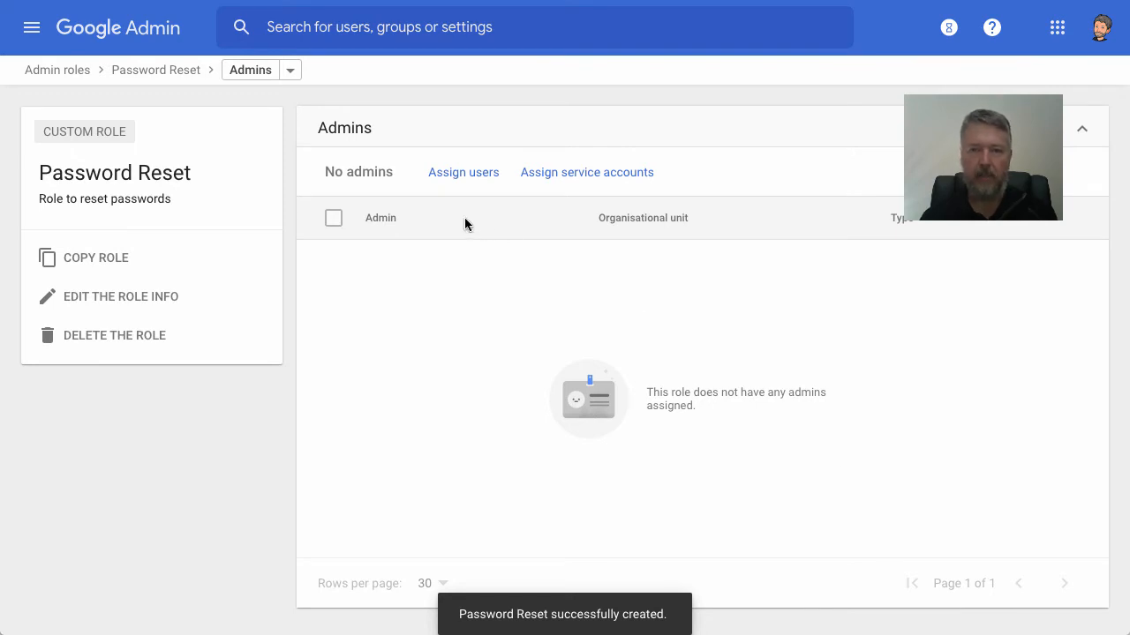
- Find two staff users by first name and add them to the Password Reset role's user assignment
click(460, 172)
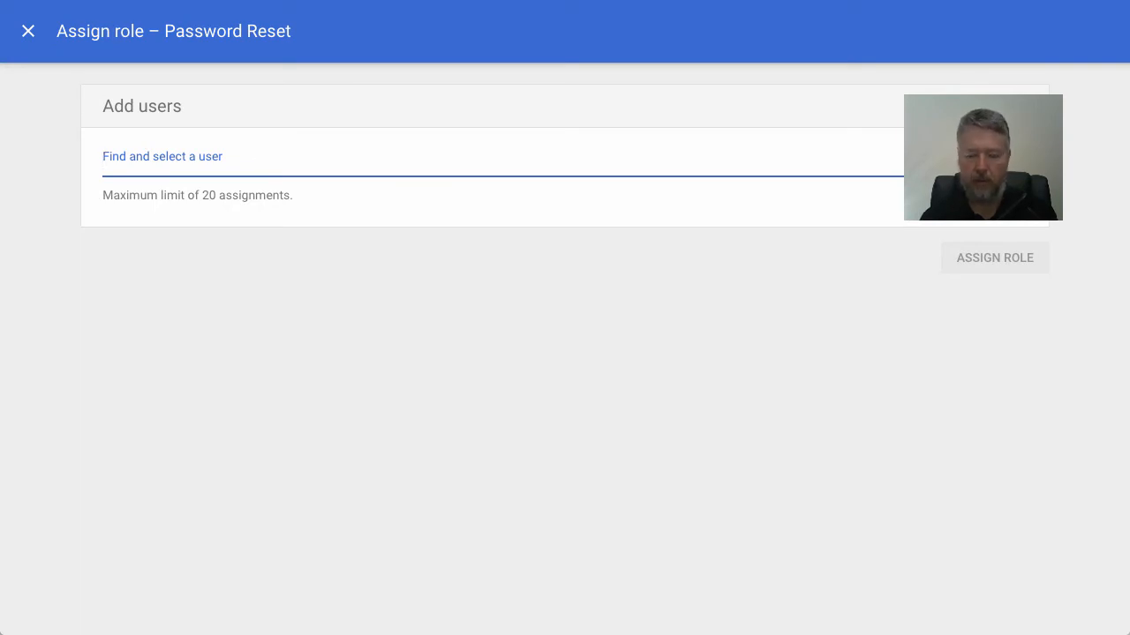
text(lauren)
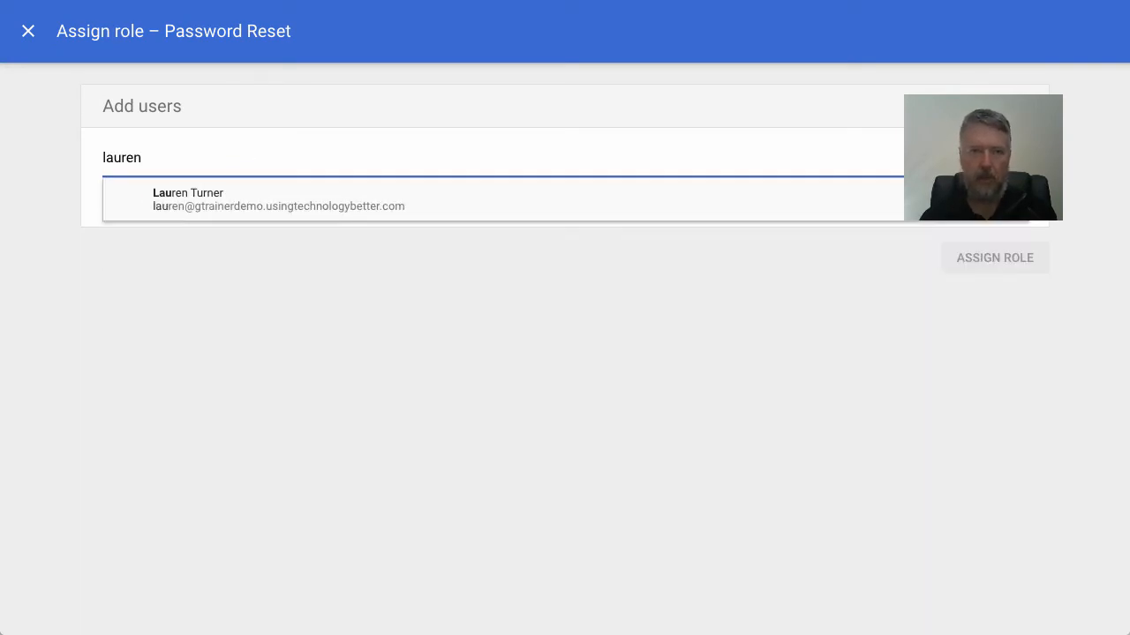
click(213, 195)
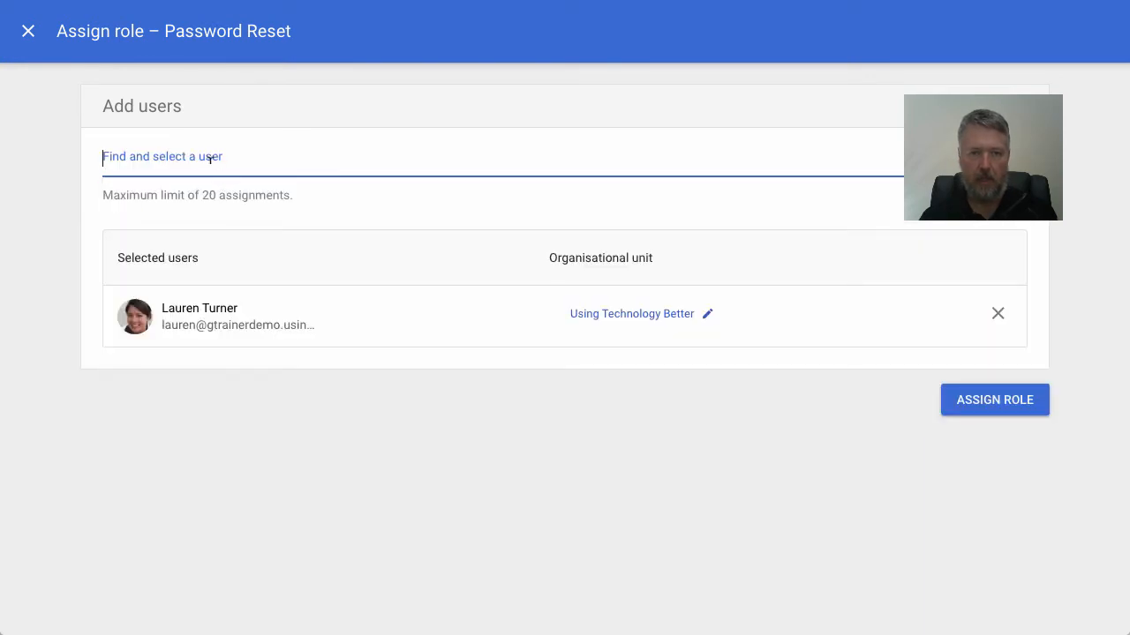
text(lucio)
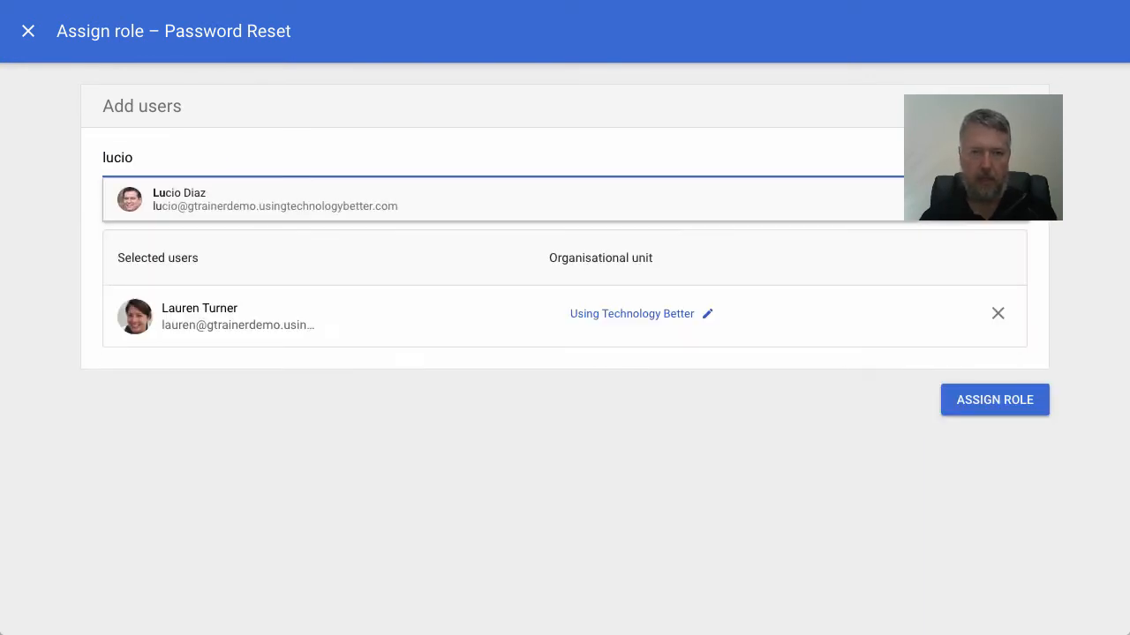
click(166, 195)
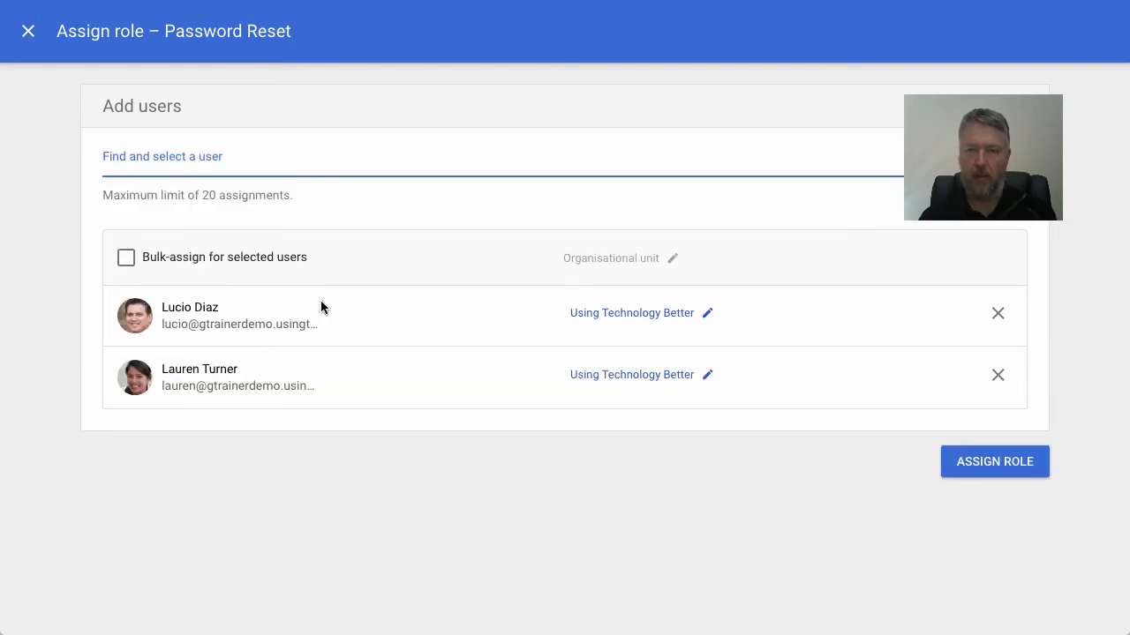
- Limit the first listed user's role assignment to the Demo Students organisational unit under Users
click(705, 314)
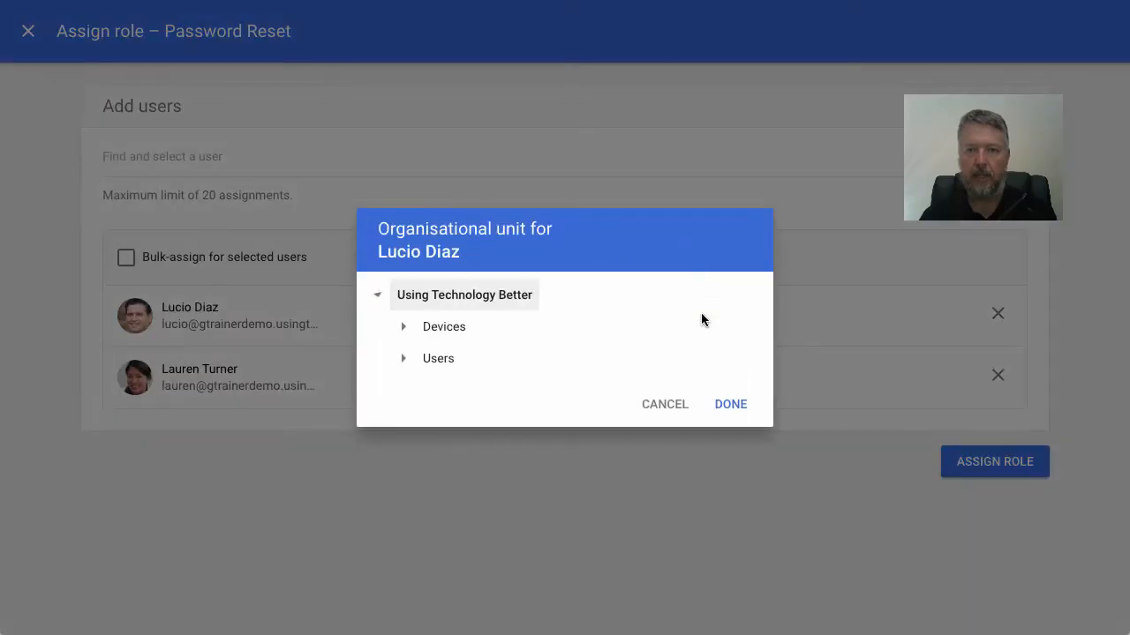
click(402, 358)
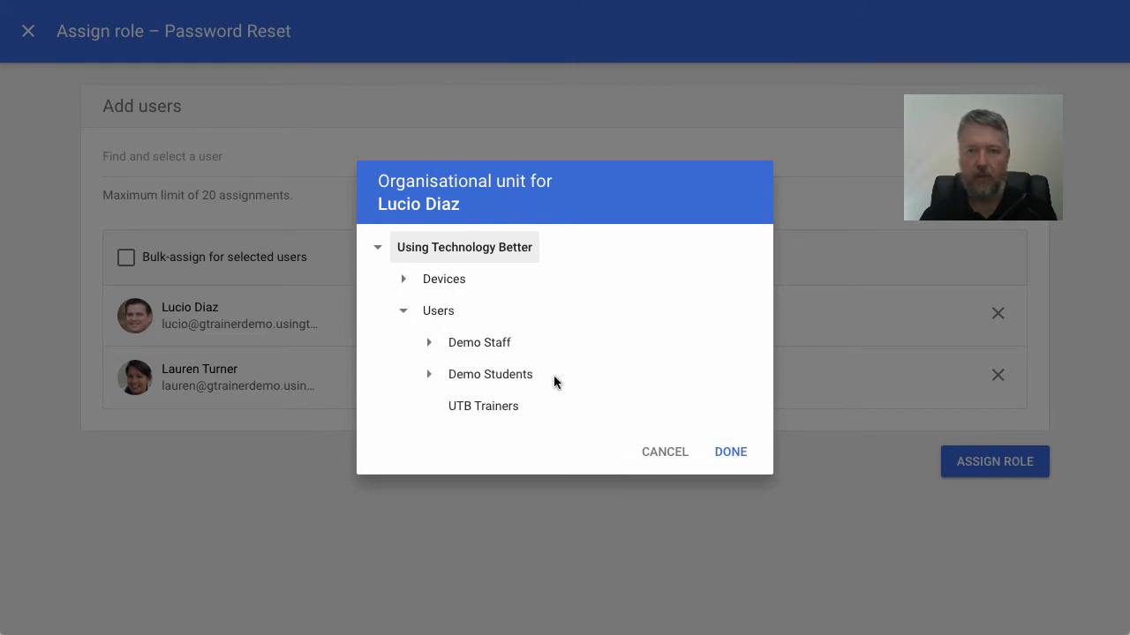
click(489, 375)
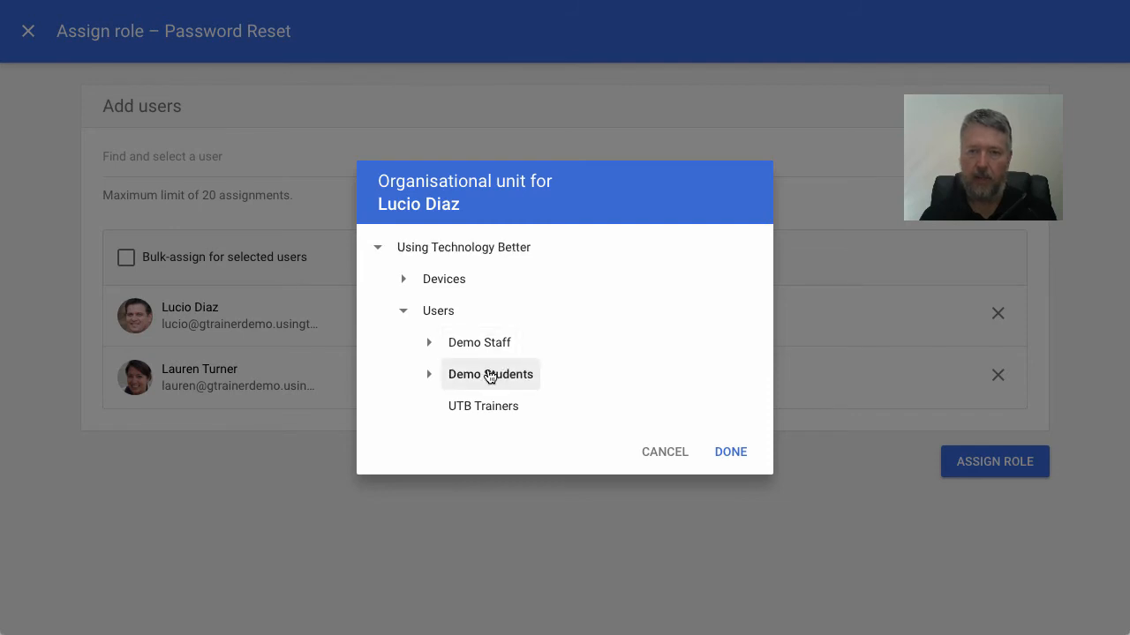
click(730, 453)
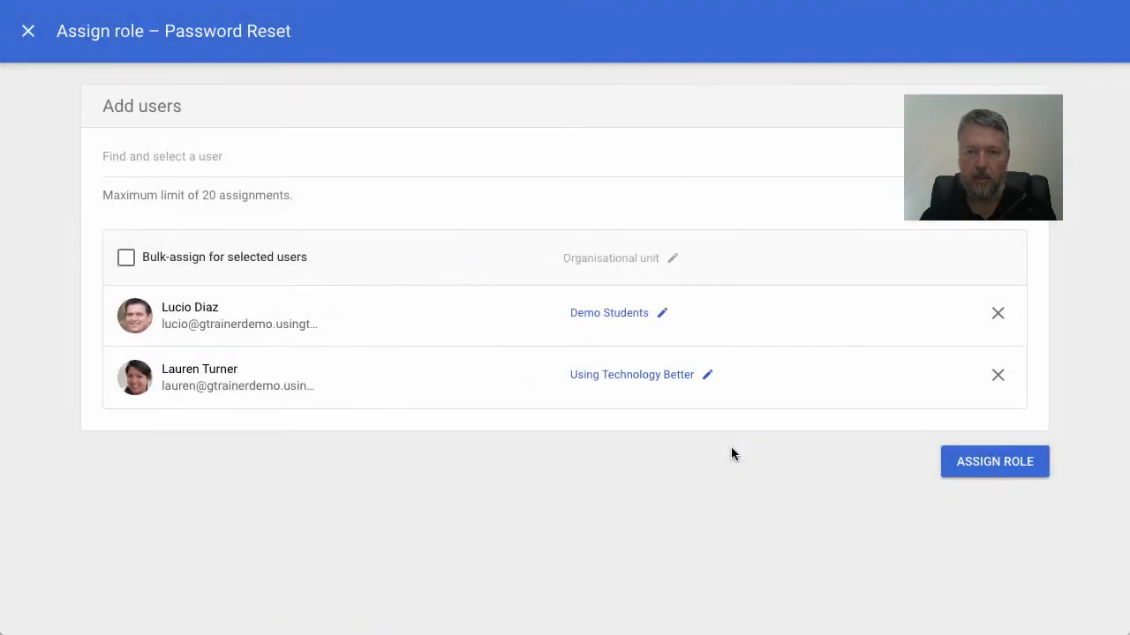
- Limit the second listed user's assignment to the Demo Students organisational unit as well, and assign the role
click(706, 375)
click(404, 358)
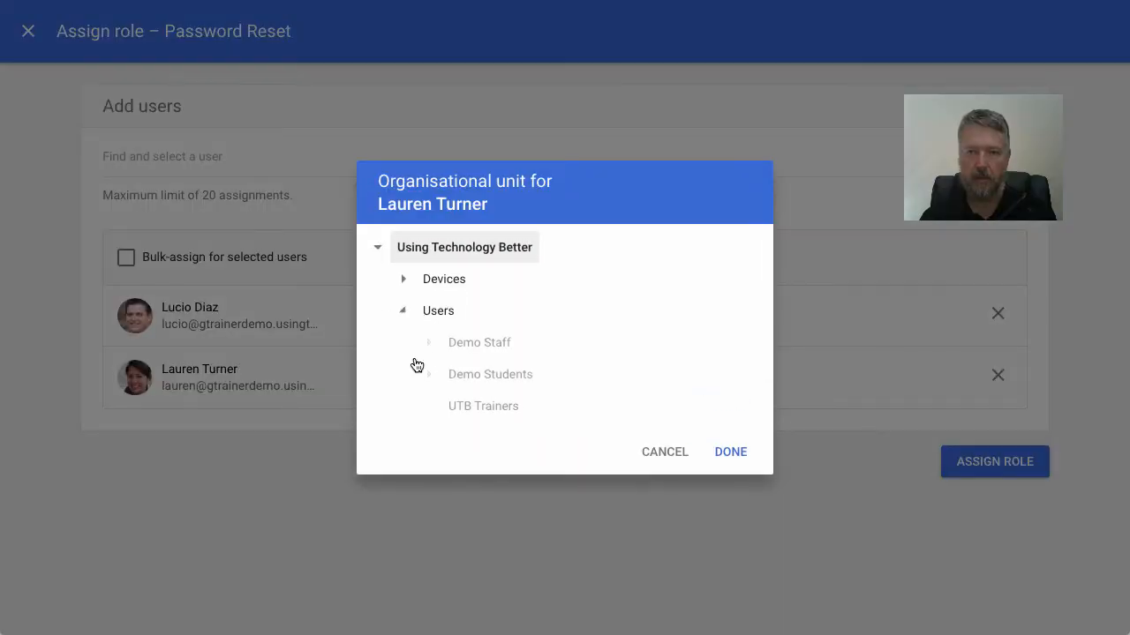
click(484, 377)
click(744, 452)
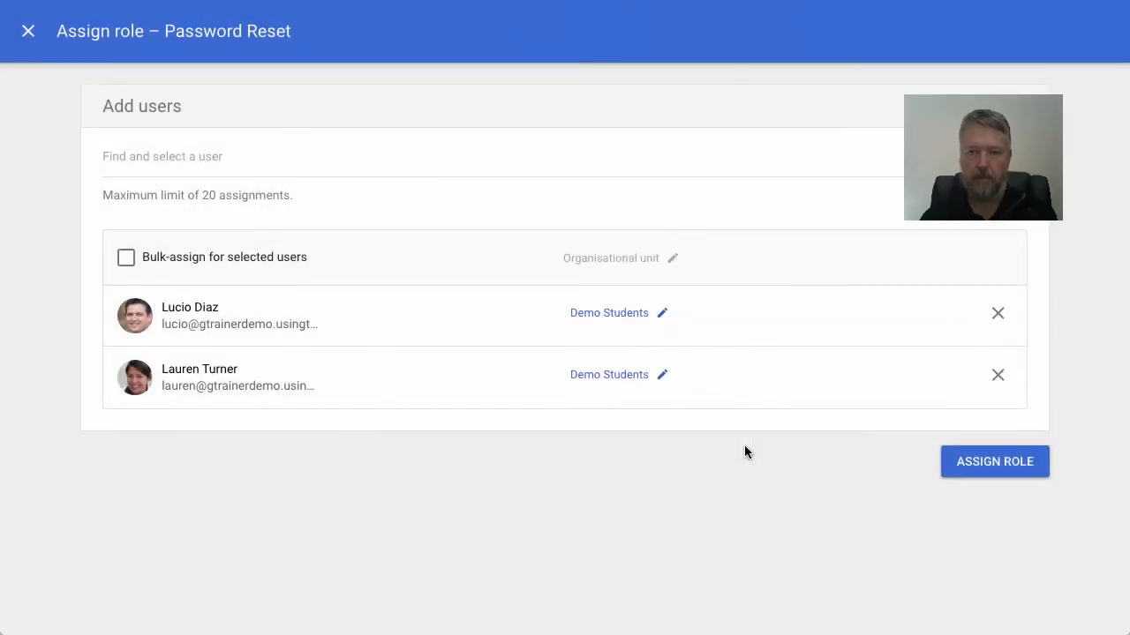
click(987, 462)
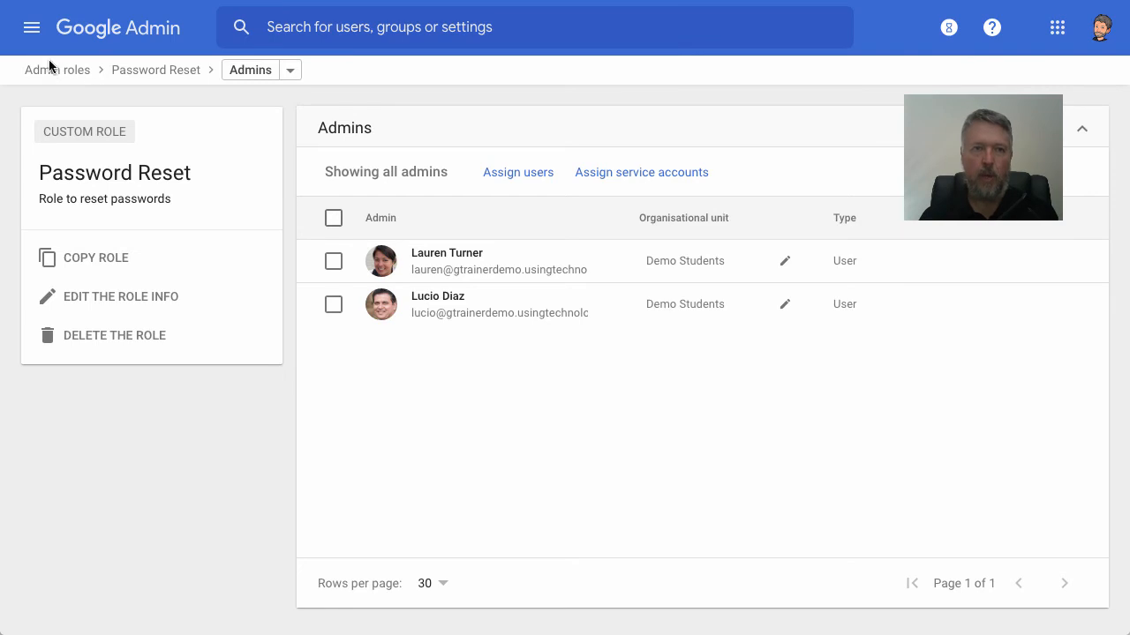
- Open the user directory and show only users from the Demo Staff organisational unit
click(33, 29)
mouse_move(96, 181)
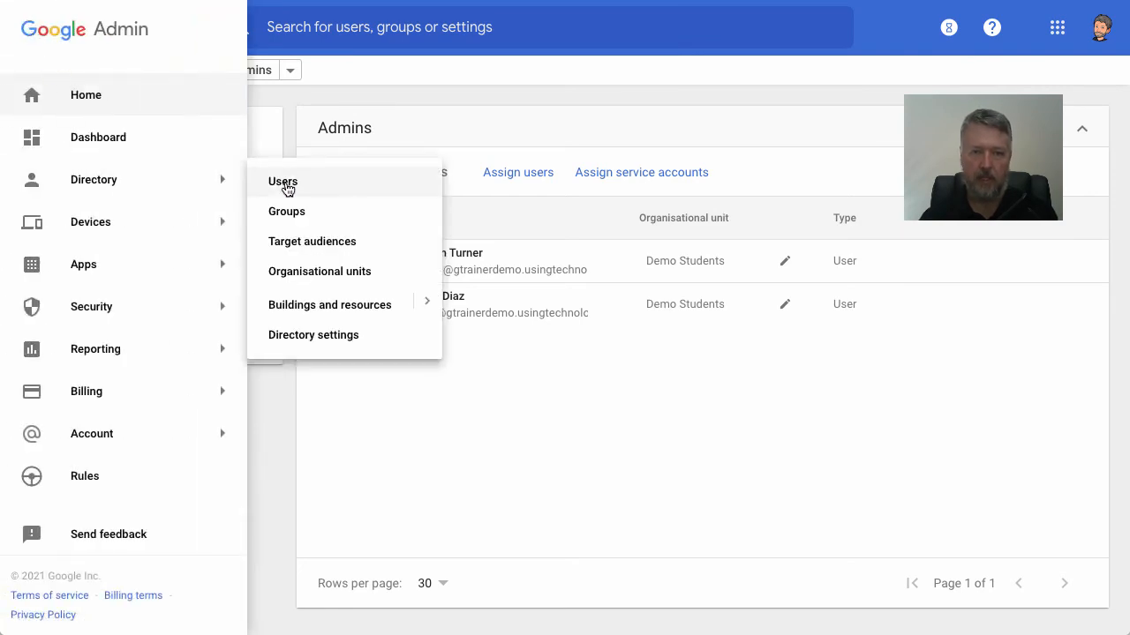
click(283, 182)
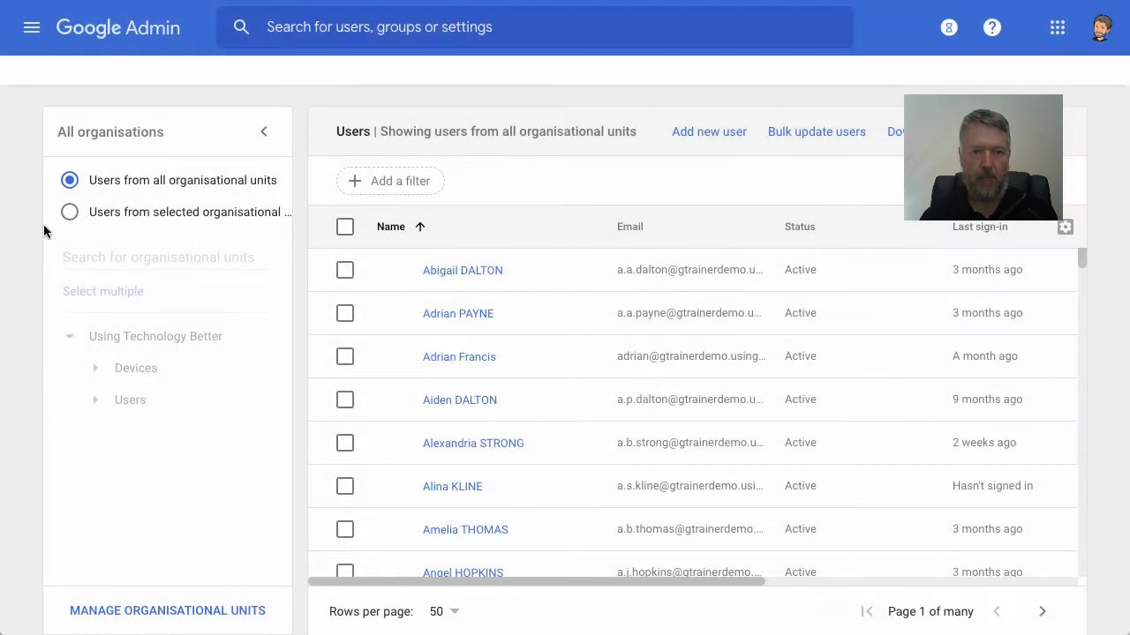
click(96, 400)
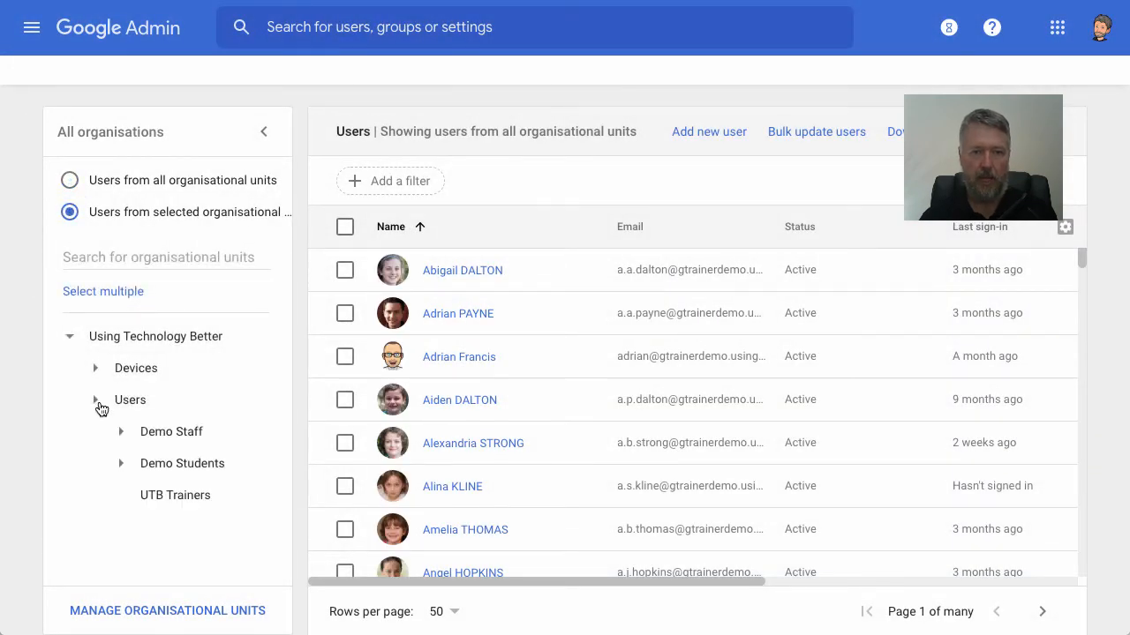
click(178, 439)
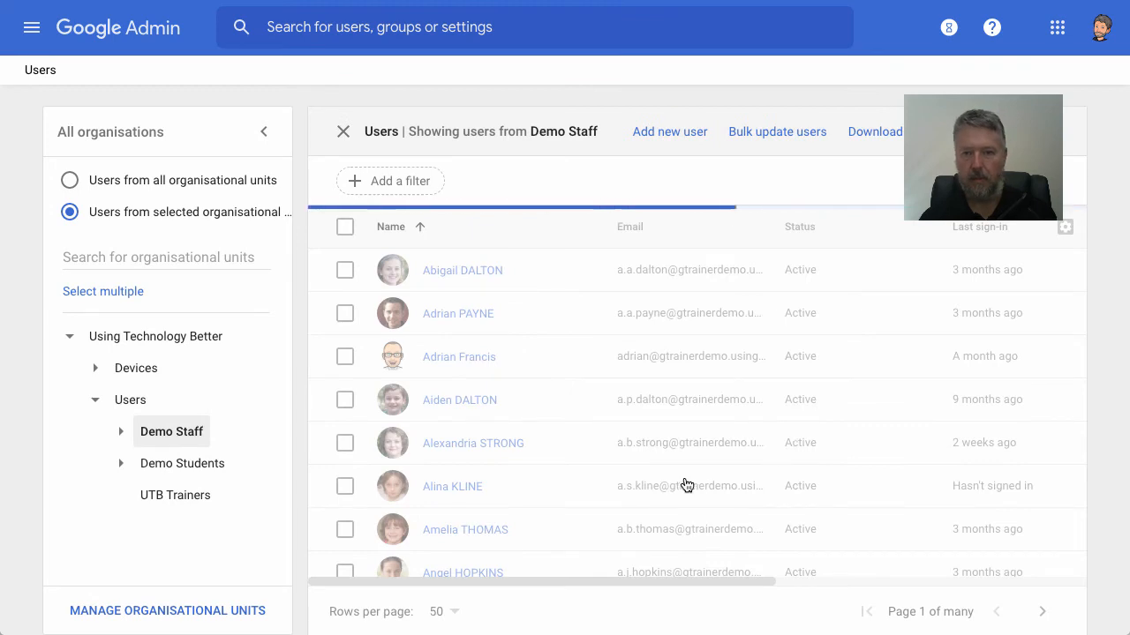
- Open the Demo Staff user listed directly above the suspended account and assign the Password Reset role in their admin roles
scroll(685, 476, down, 12)
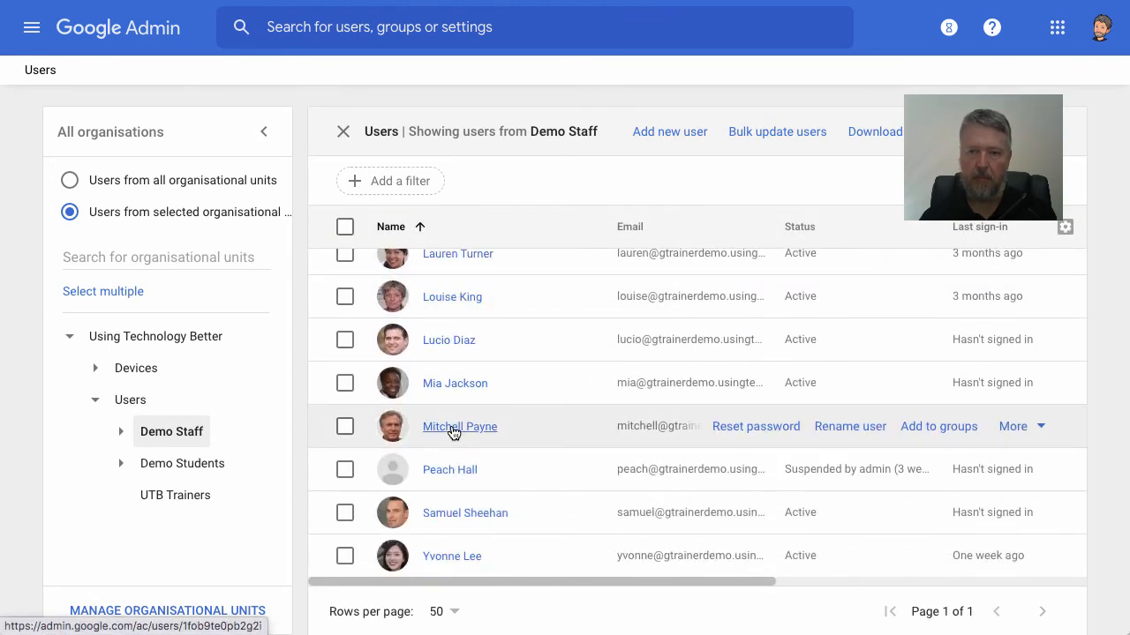
click(452, 428)
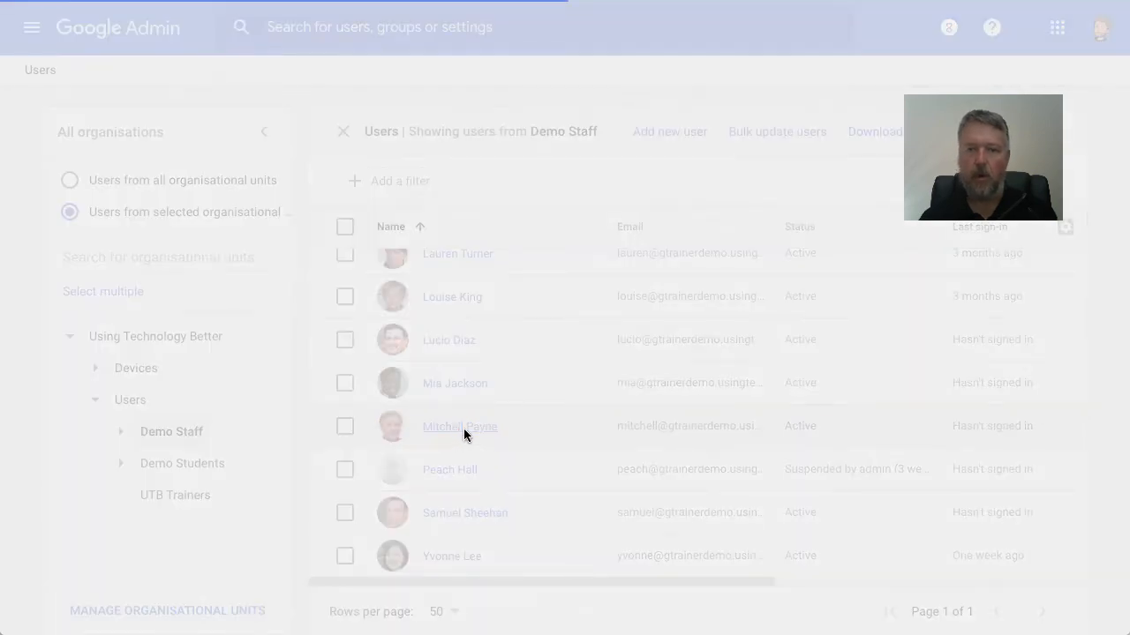
scroll(687, 422, down, 5)
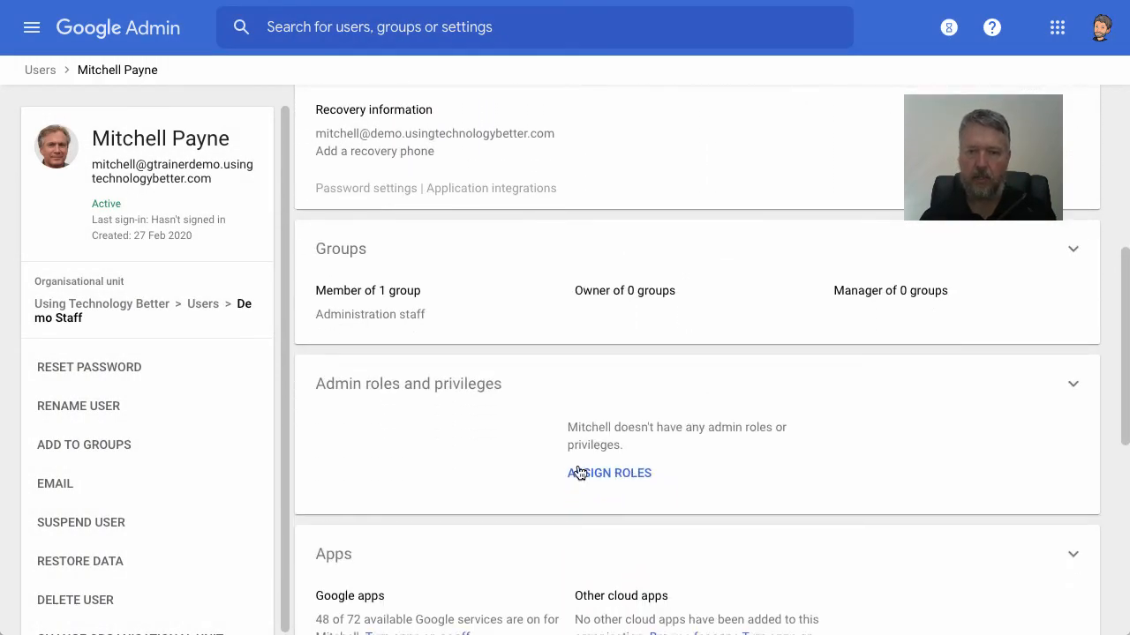
click(605, 474)
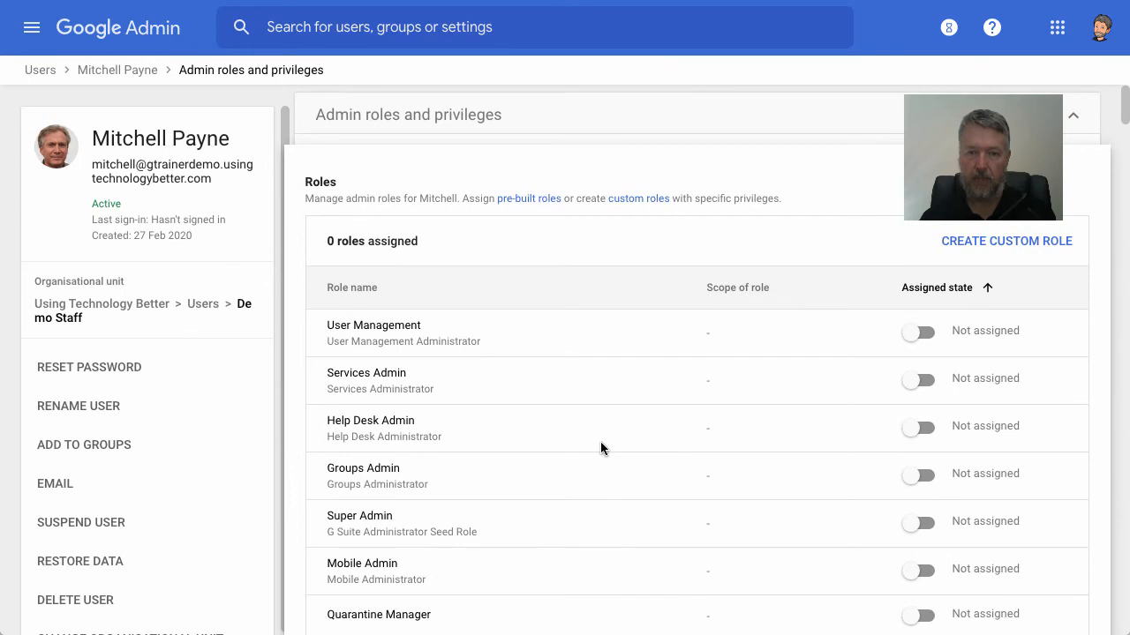
scroll(601, 449, down, 2)
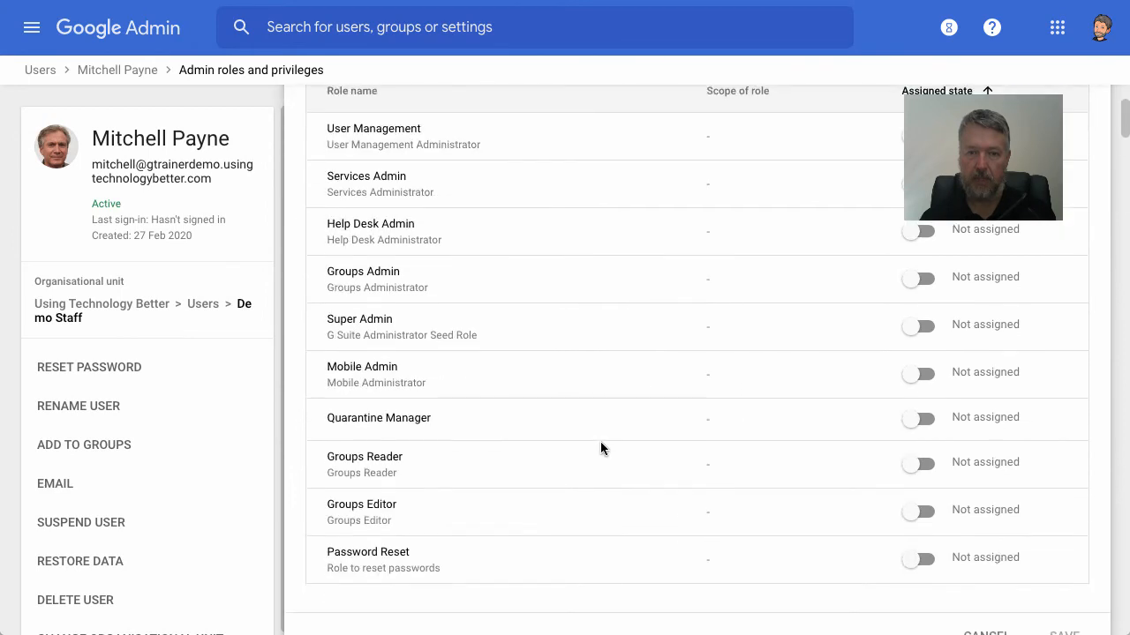
click(922, 559)
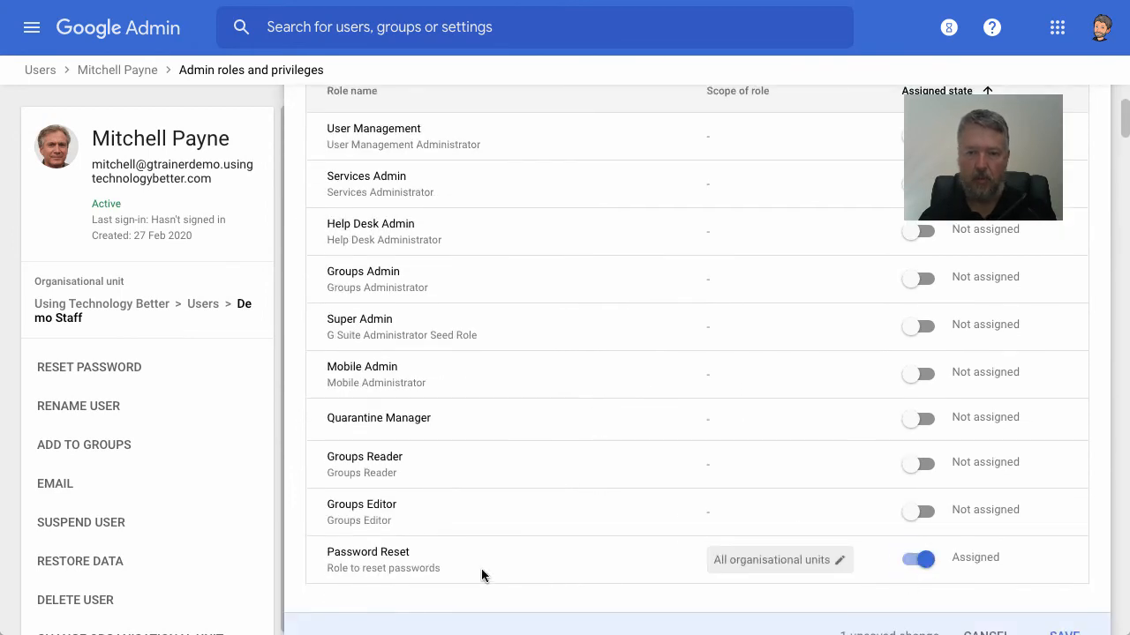
- Limit this user's Password Reset role scope to only the Demo Students organisational unit under Users, and save the assignment
click(819, 563)
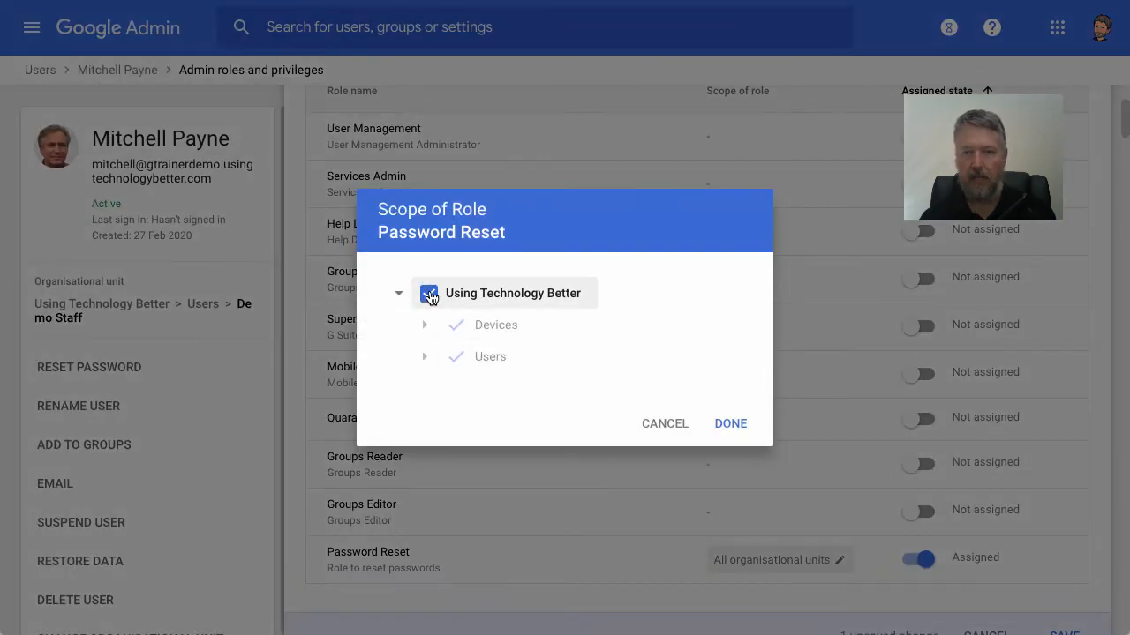
click(429, 295)
click(425, 357)
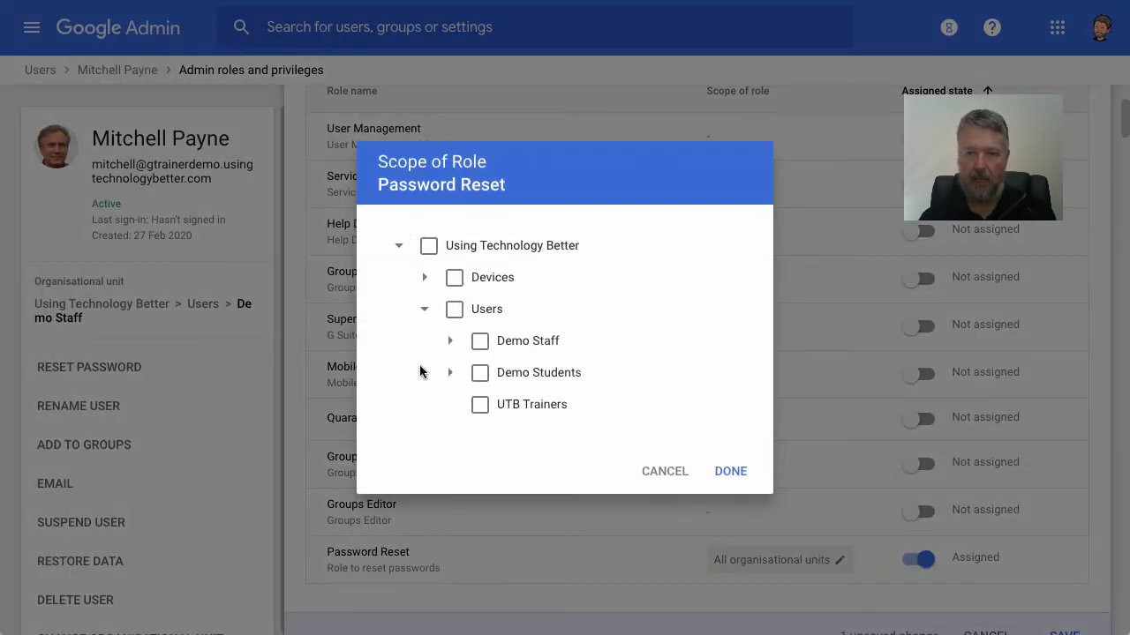
click(479, 373)
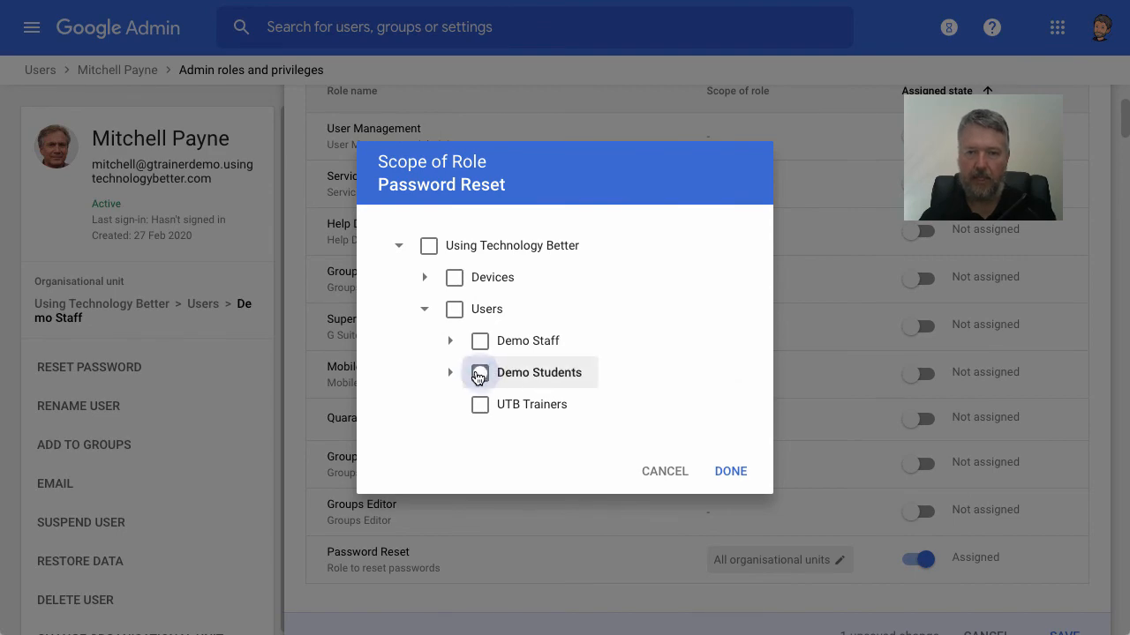
click(731, 470)
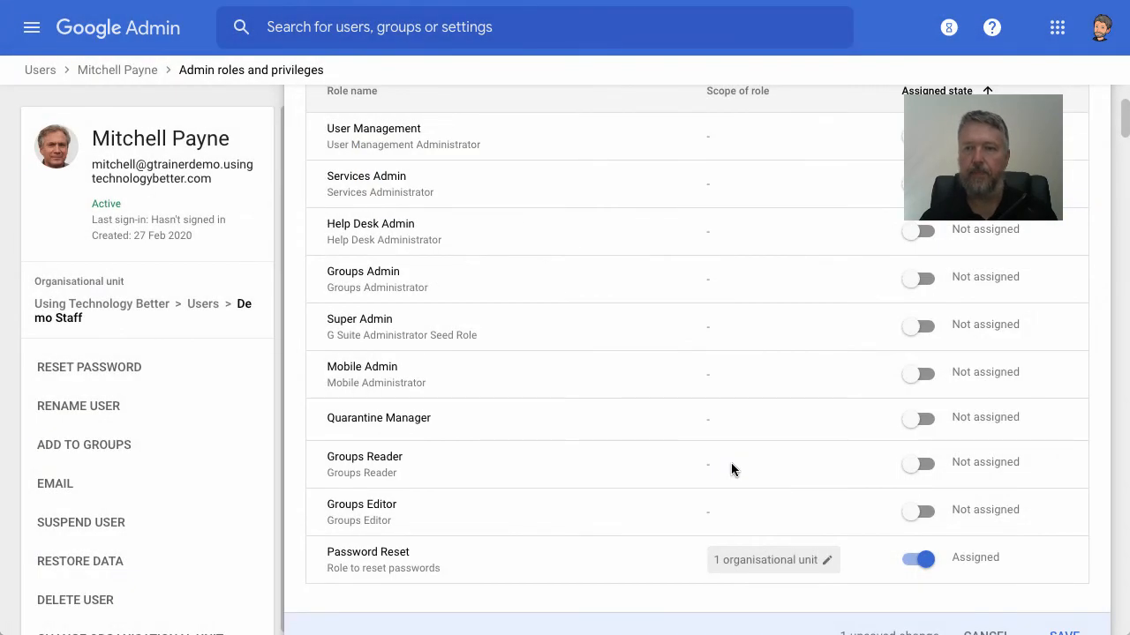
scroll(978, 349, up, 3)
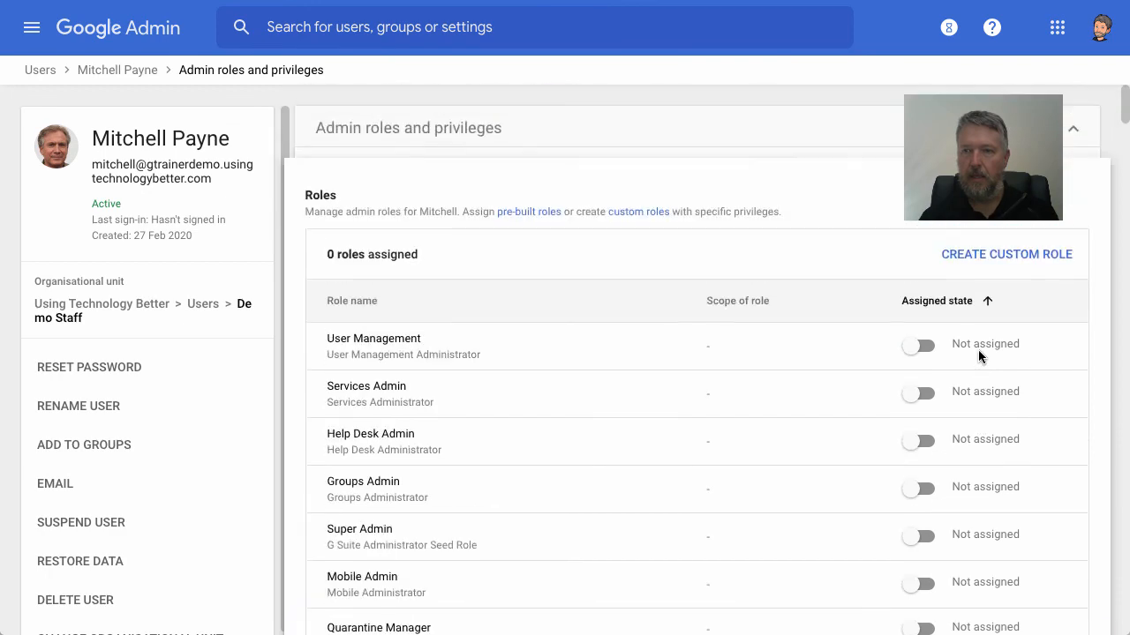
scroll(978, 353, down, 1)
scroll(978, 353, up, 1)
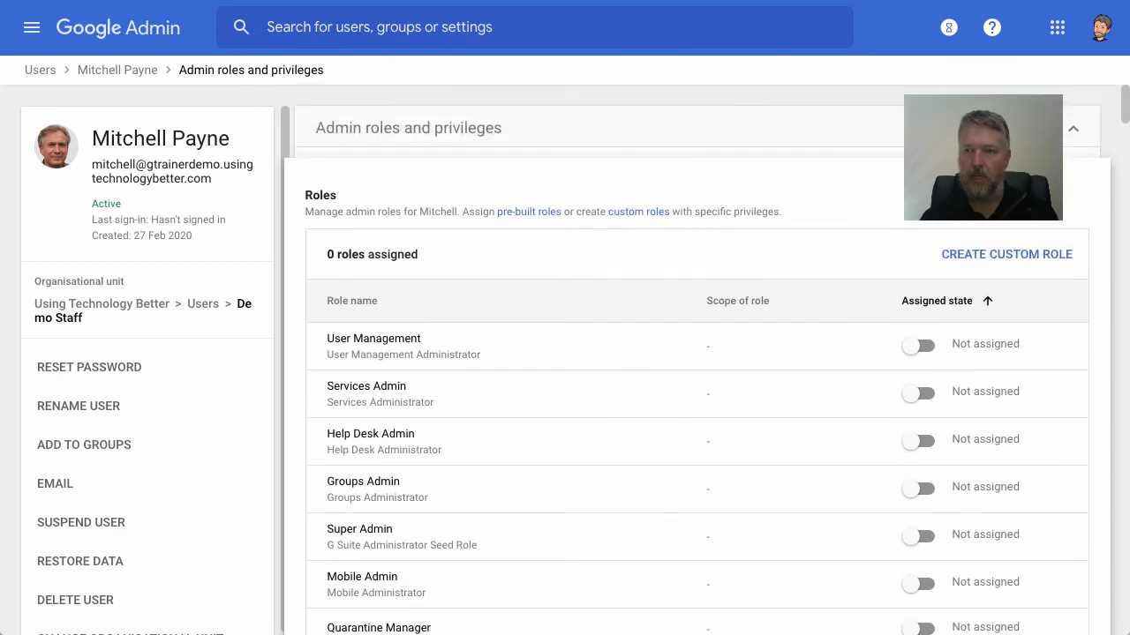
scroll(1018, 292, down, 6)
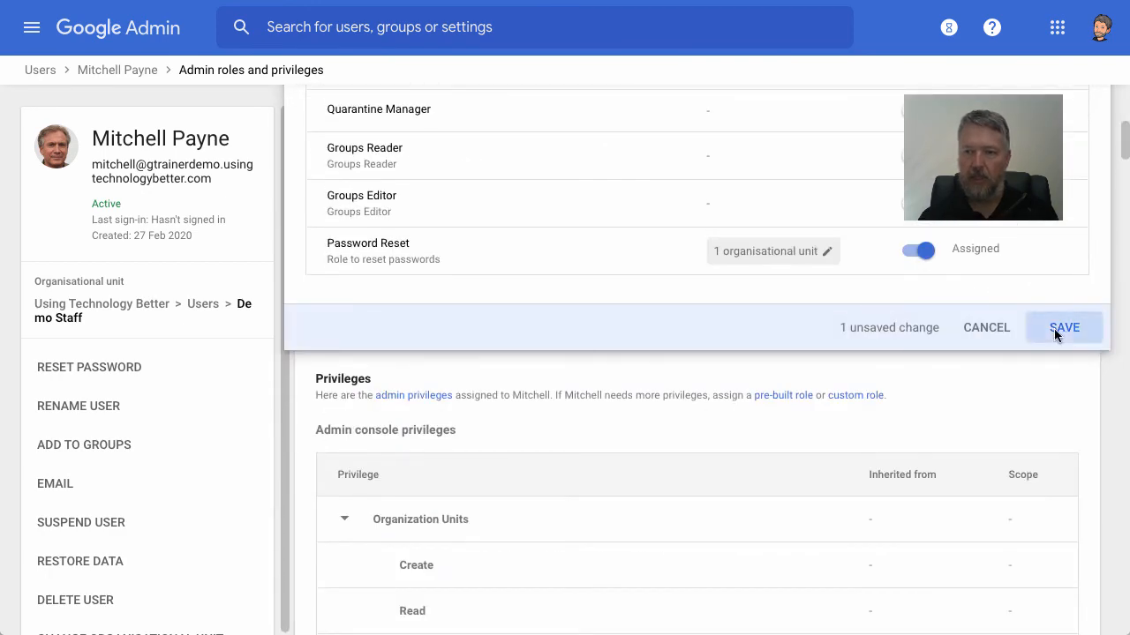
click(1056, 327)
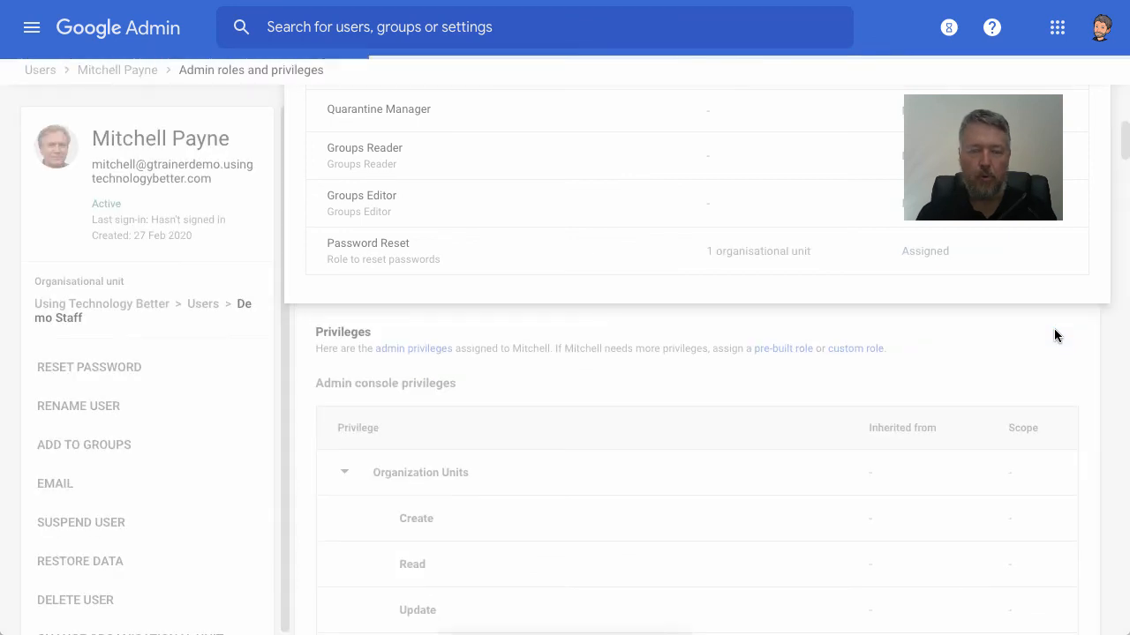